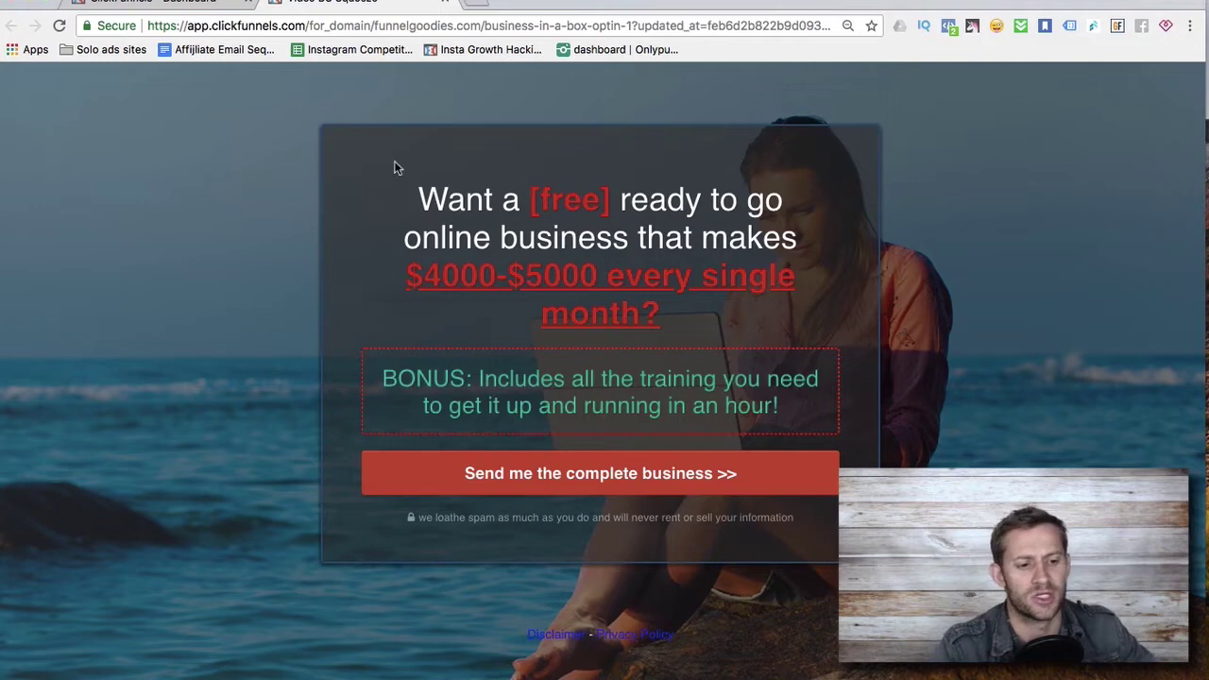
- From the dashboard menu, start a new Cookbook funnel and scroll to the Squeeze Page Funnel card
left_click(189, 5)
left_click(318, 4)
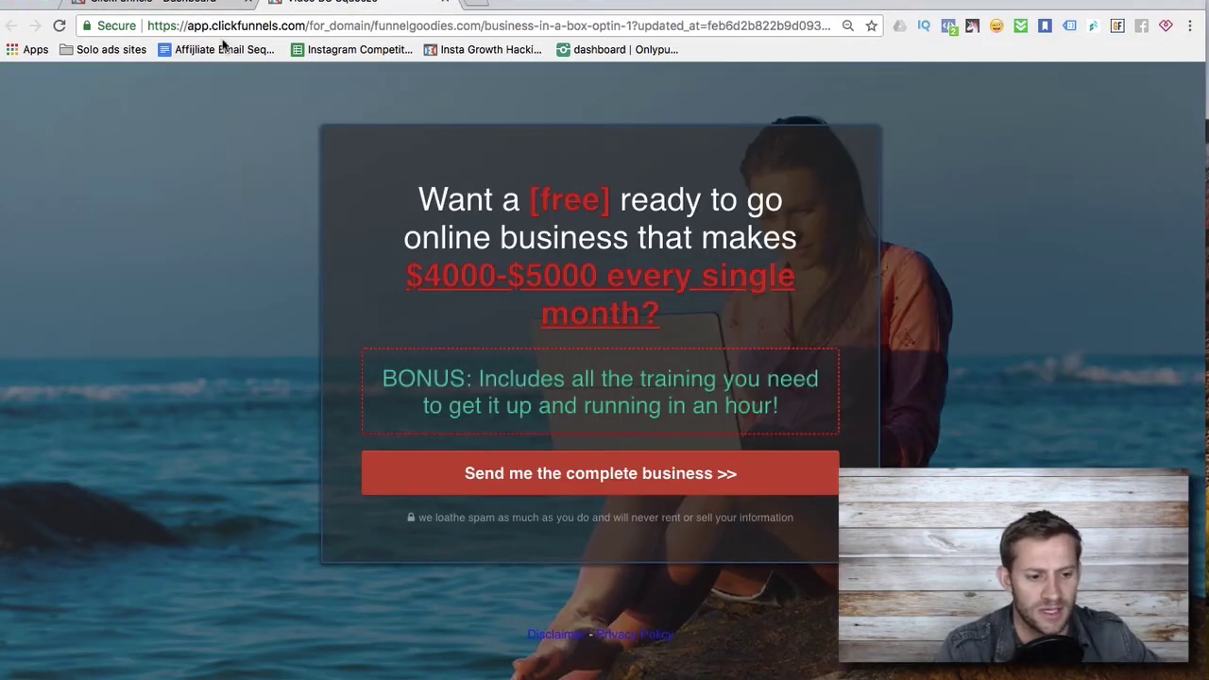
left_click(194, 8)
left_click(711, 85)
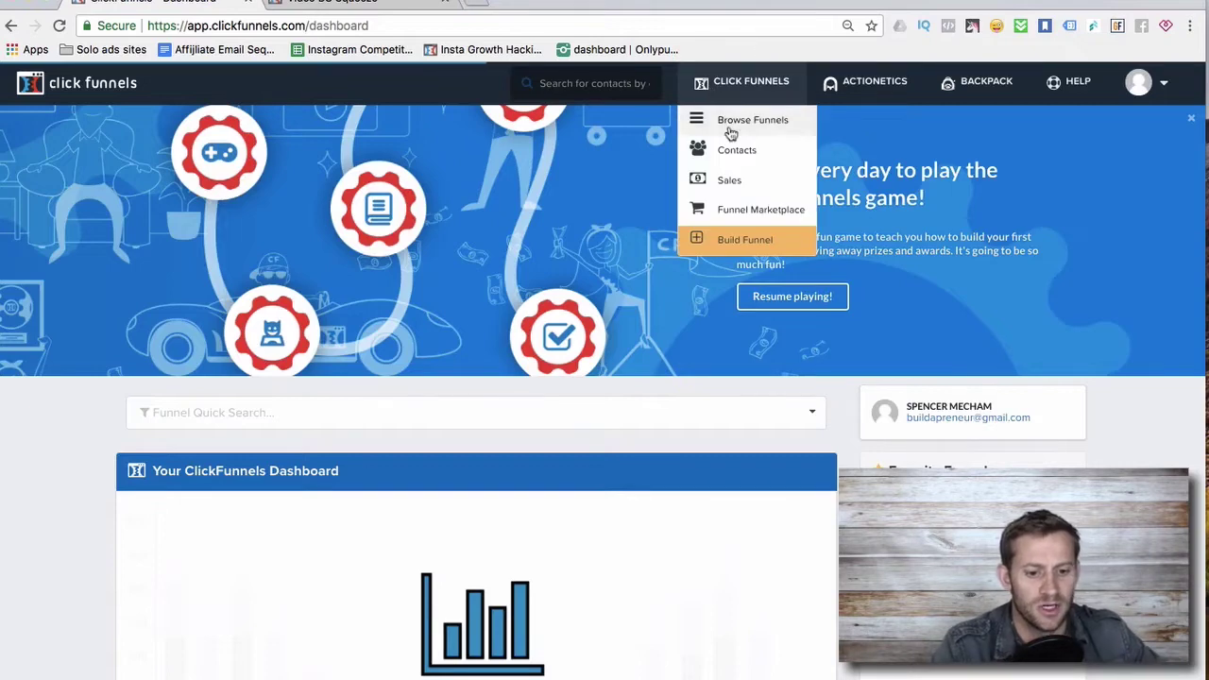
left_click(754, 241)
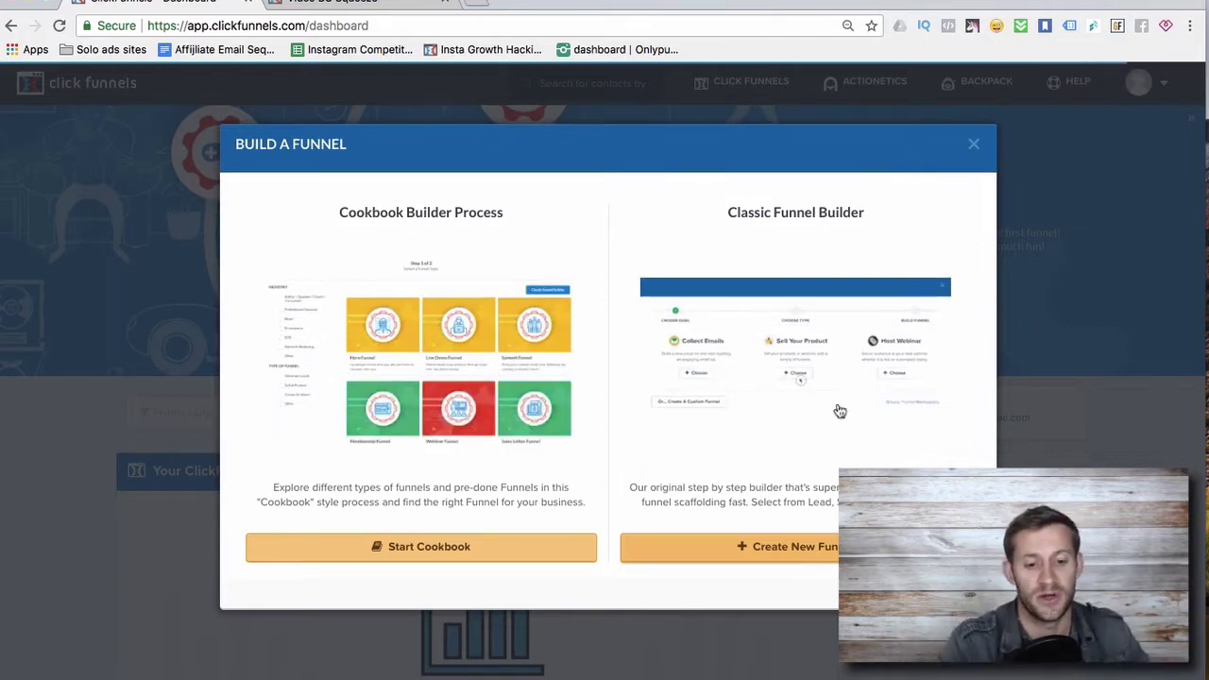
left_click(407, 560)
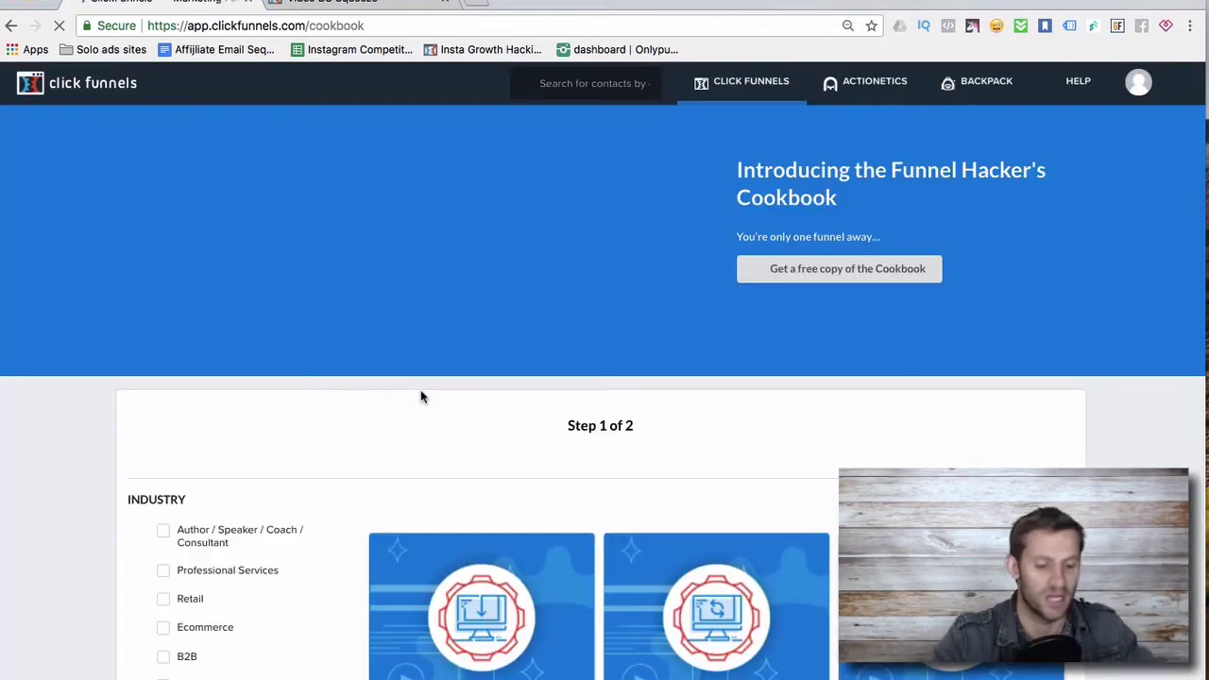
scroll(500, 478, "down", 2)
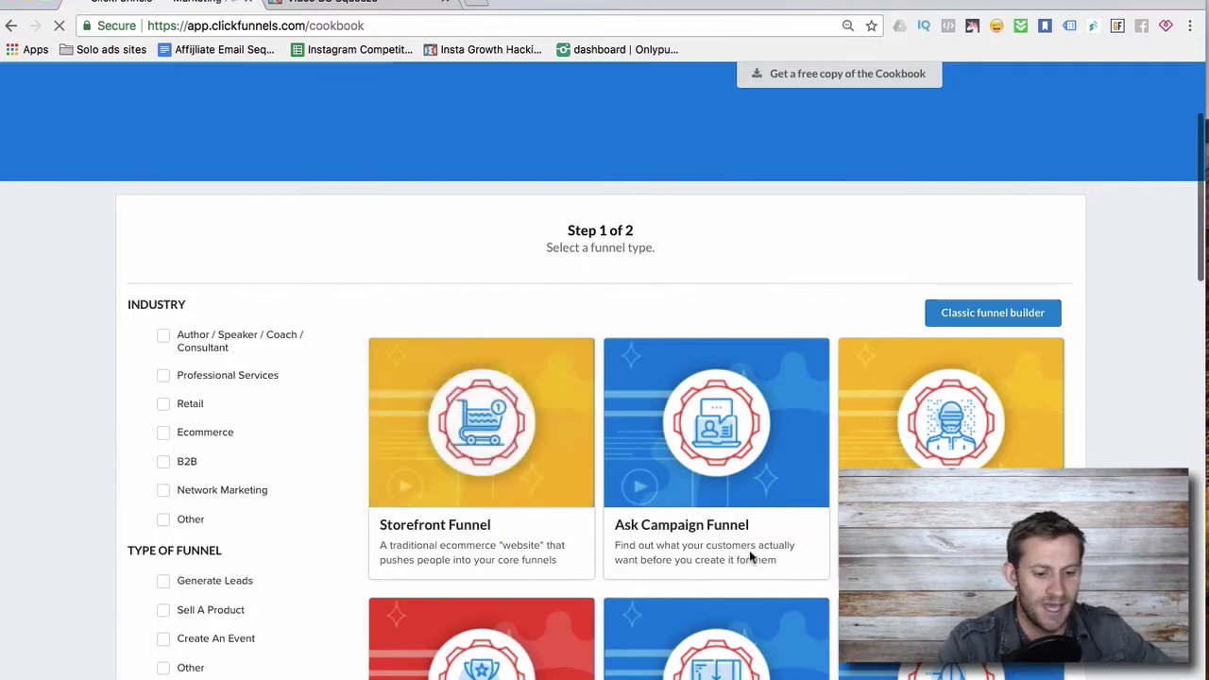
scroll(750, 557, "down", 2)
scroll(685, 562, "down", 2)
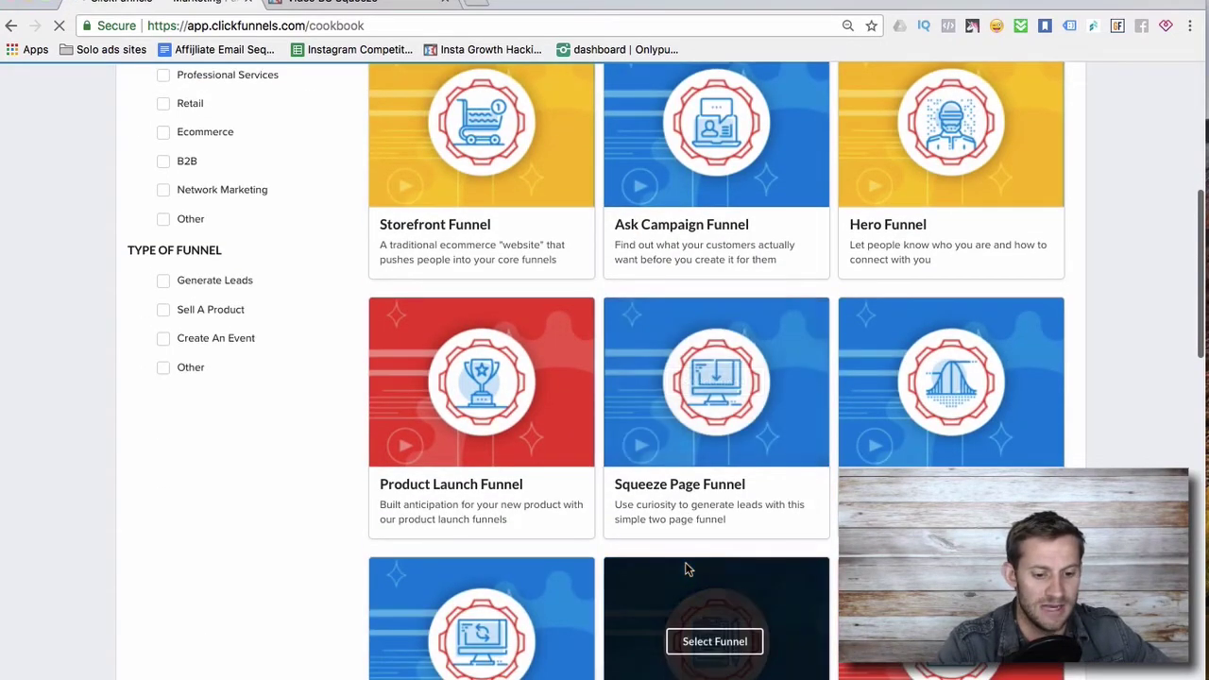
scroll(803, 557, "down", 2)
scroll(727, 312, "down", 2)
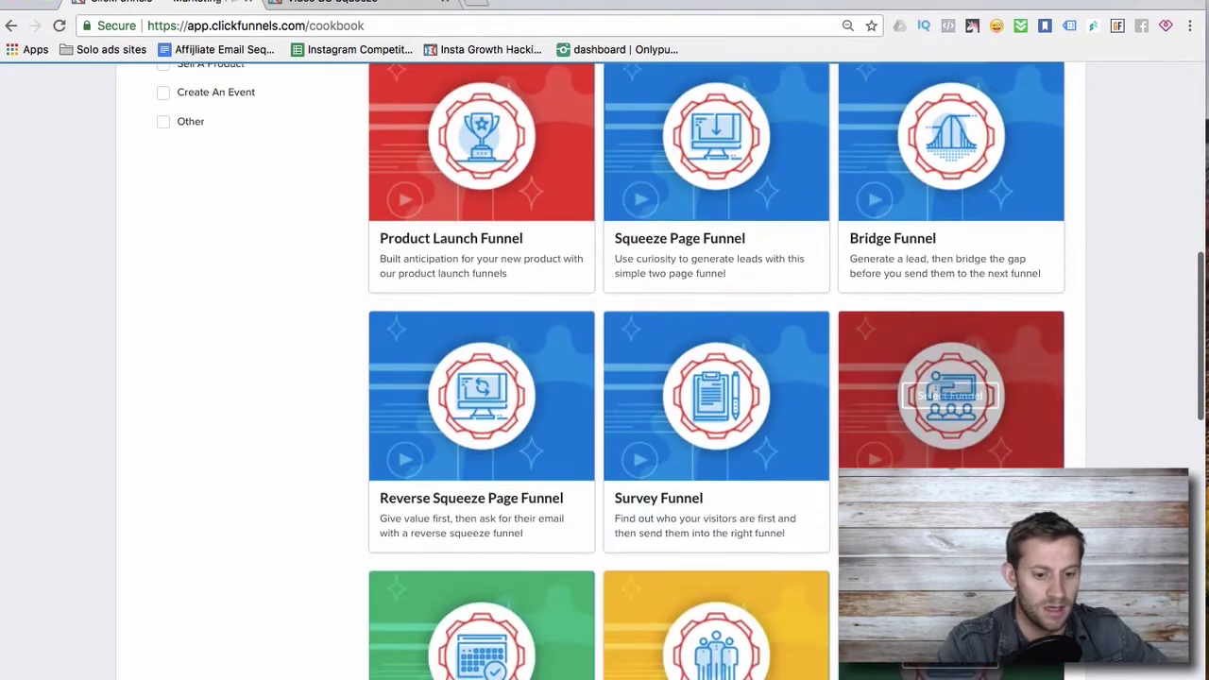
scroll(704, 205, "up", 2)
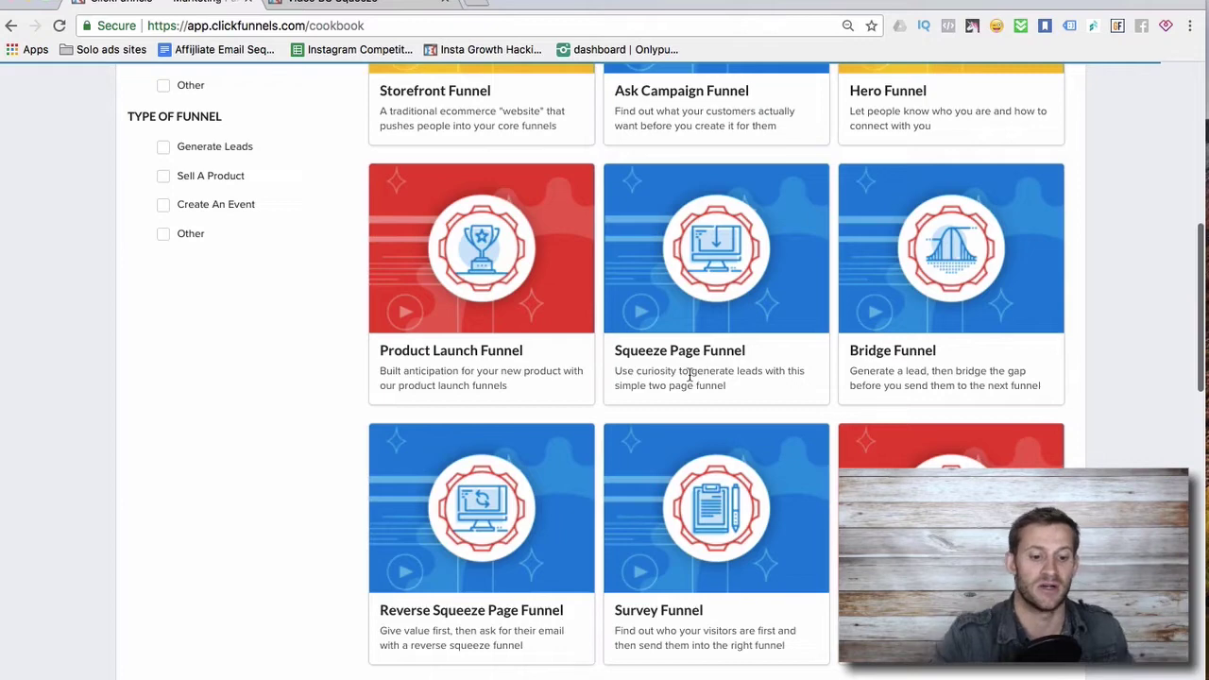
- Select the Squeeze Page Funnel recipe and browse the Step 2 templates
left_click(714, 249)
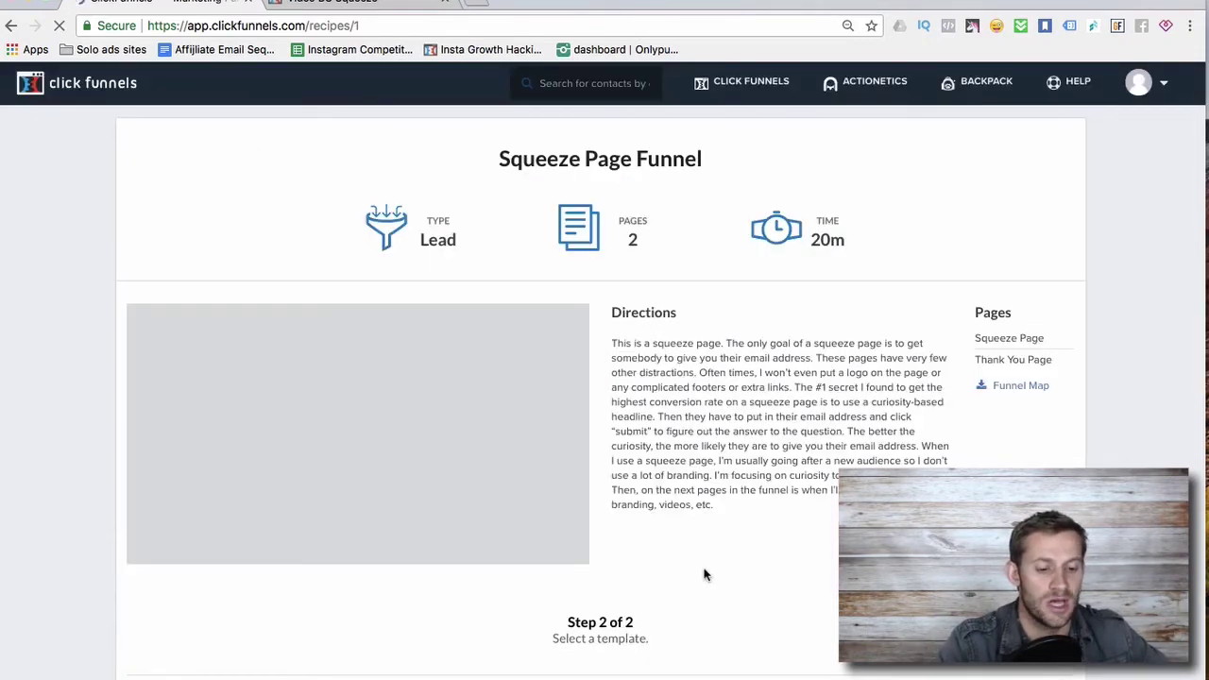
scroll(704, 575, "down", 2)
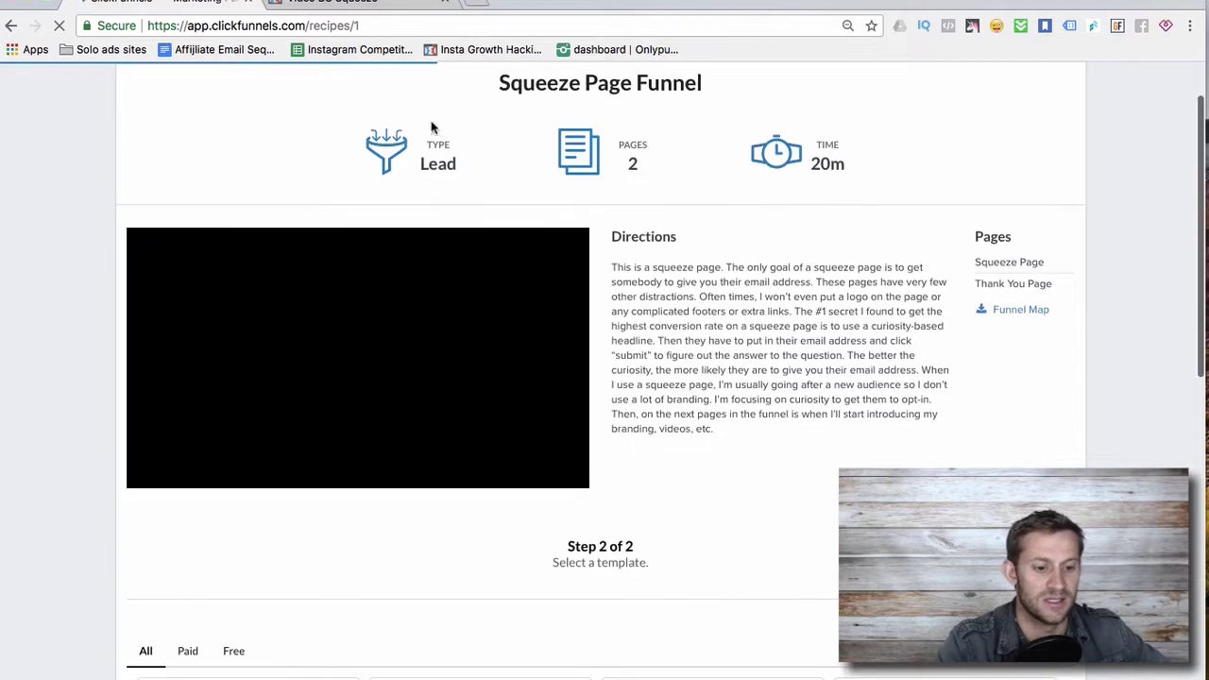
left_click_drag(462, 167, 426, 156)
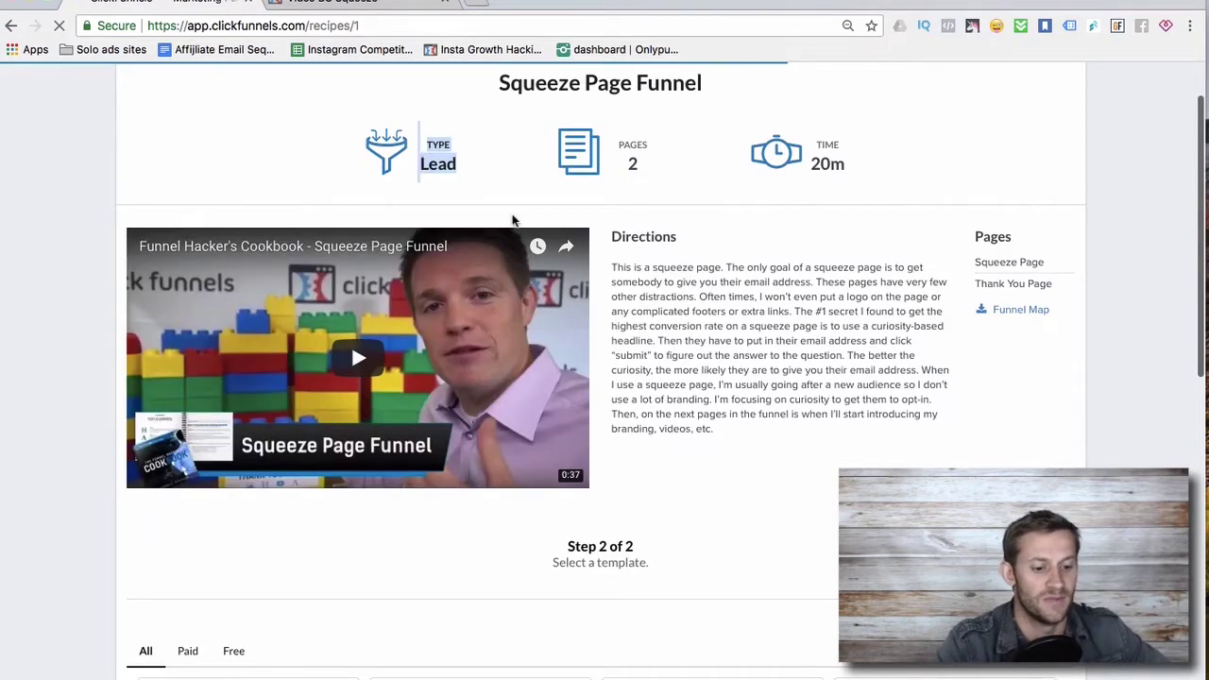
scroll(515, 224, "down", 5)
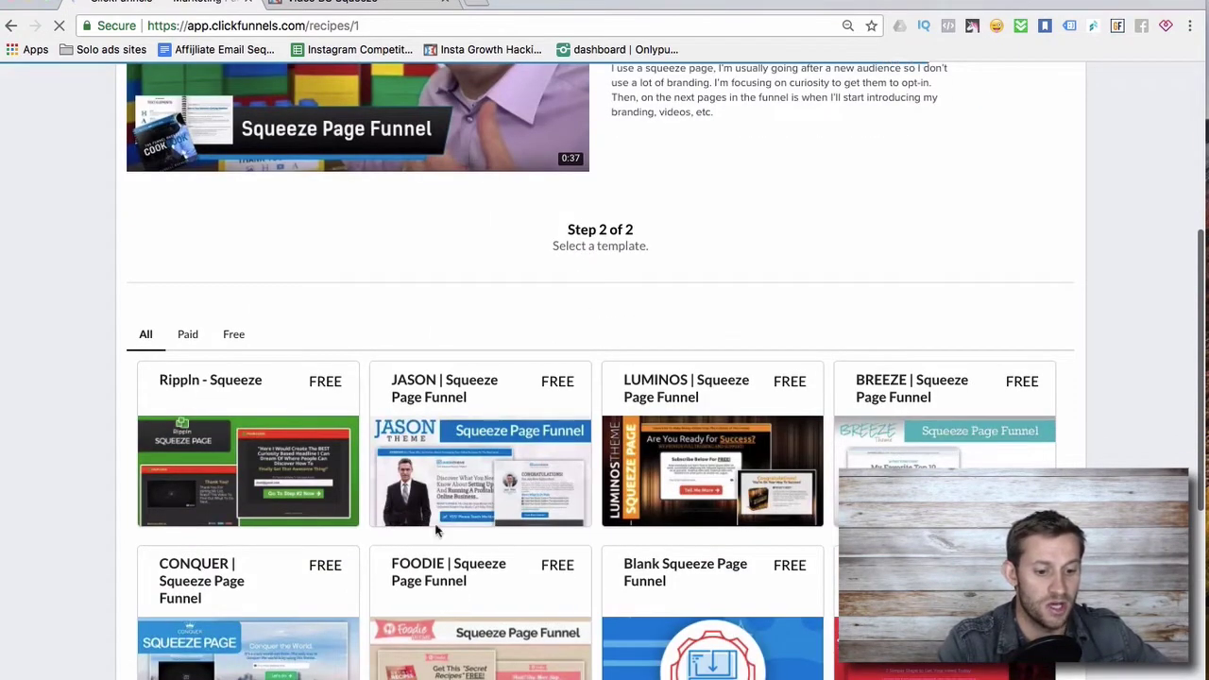
scroll(584, 283, "down", 3)
scroll(666, 407, "down", 5)
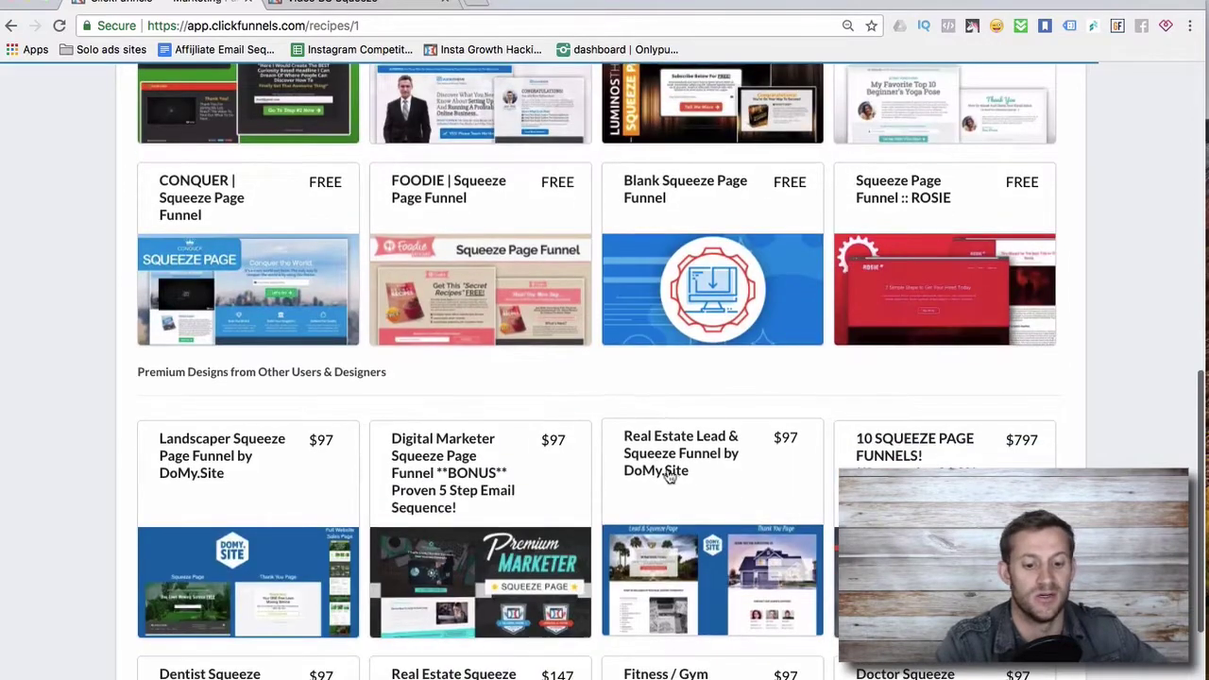
scroll(567, 486, "down", 3)
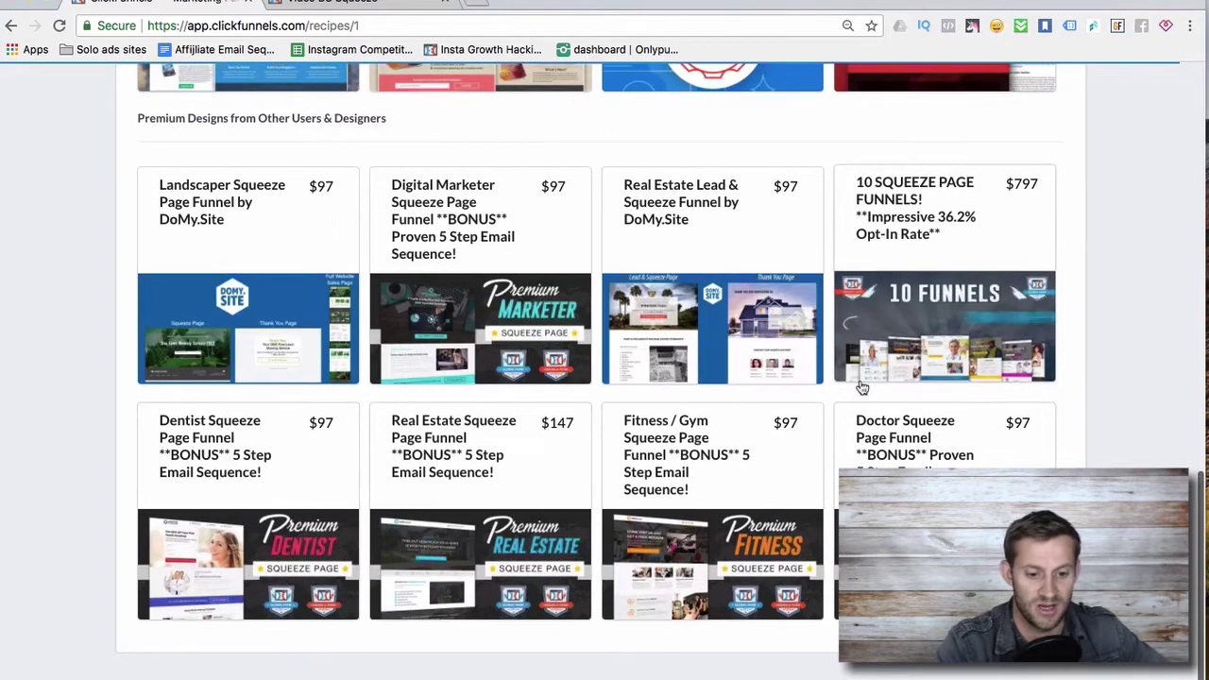
- Open the free LUMINOS | Squeeze Page Funnel template's product page
scroll(862, 387, "up", 4)
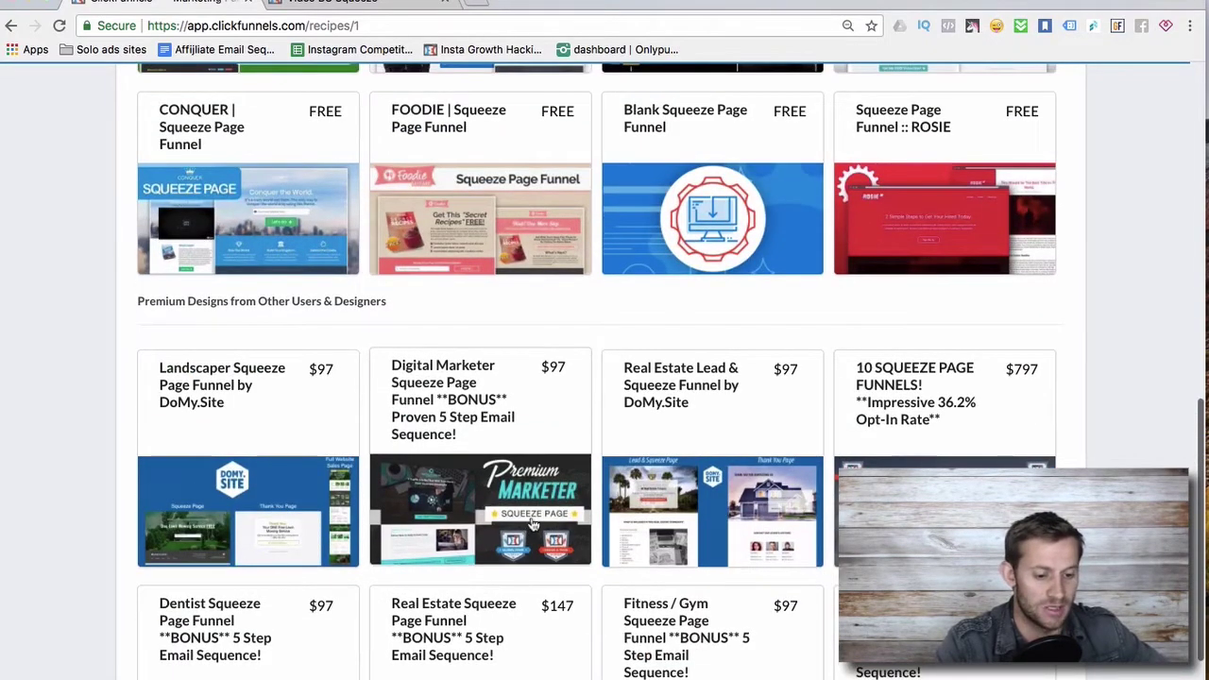
scroll(445, 544, "up", 3)
scroll(446, 544, "up", 1)
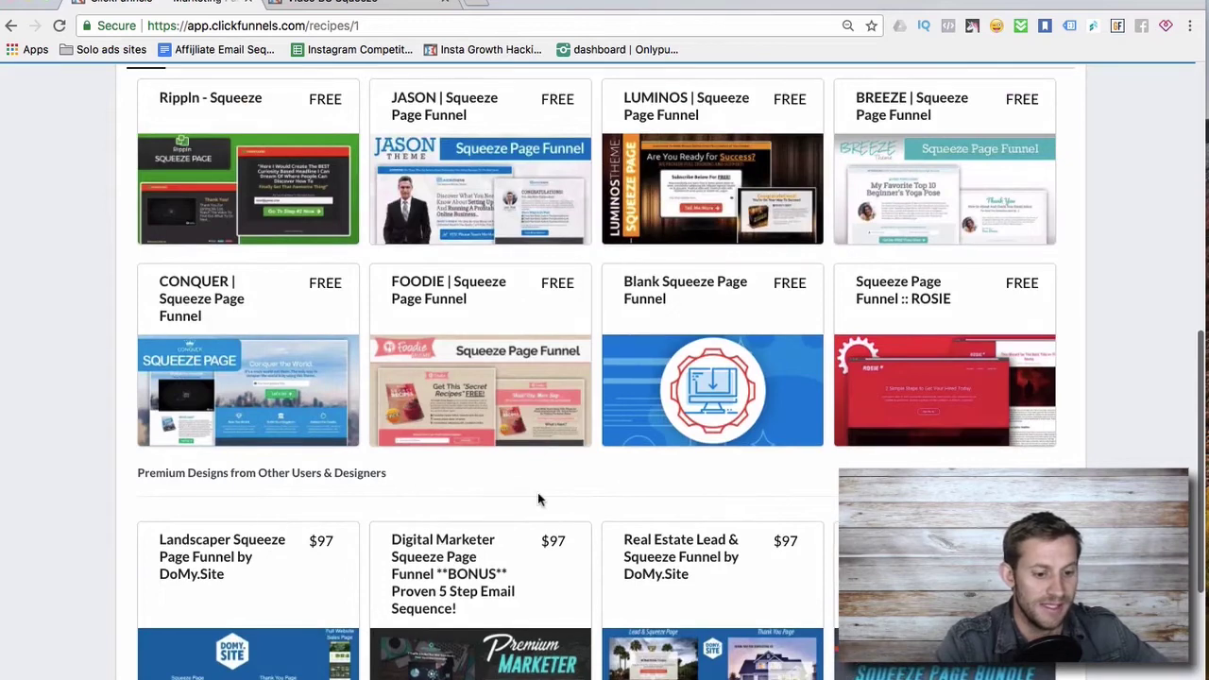
scroll(538, 500, "up", 3)
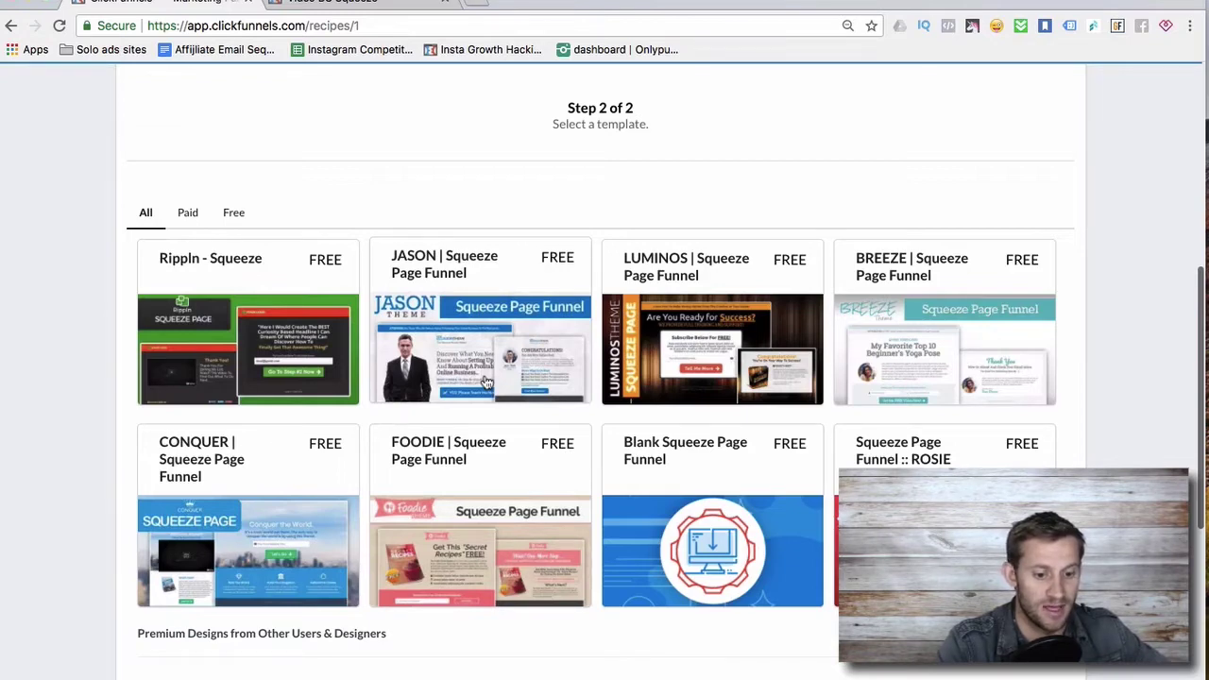
left_click(728, 345)
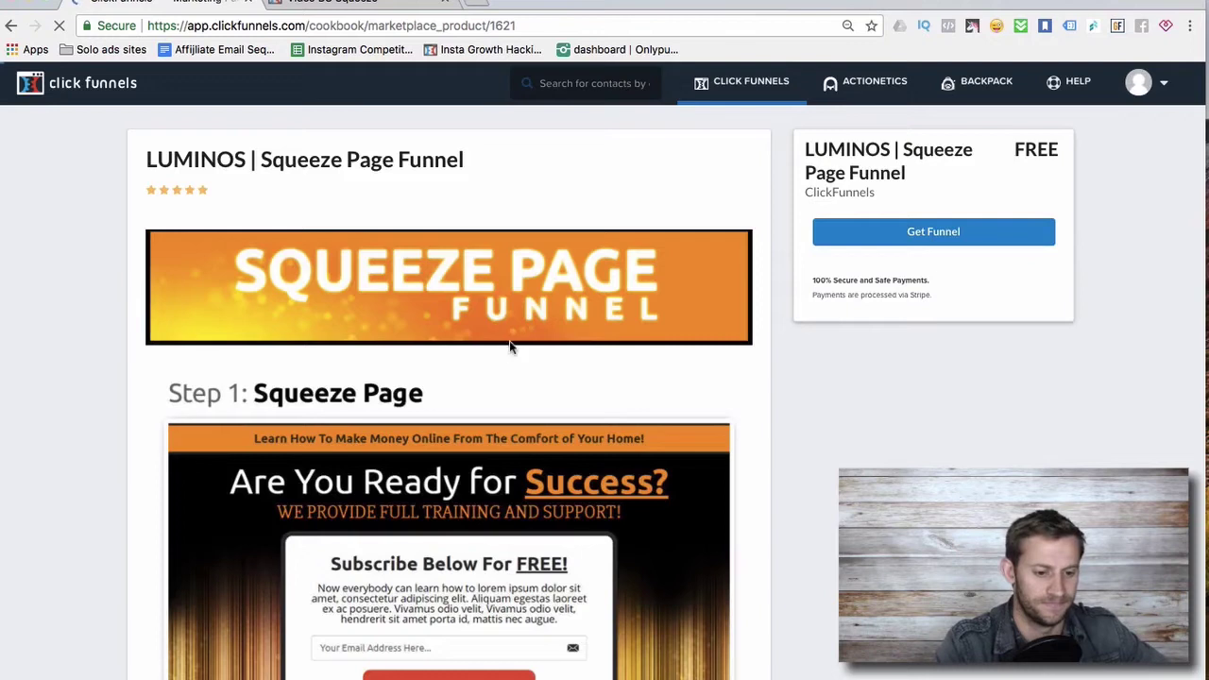
- Get the free LUMINOS funnel into the account
left_click(954, 236)
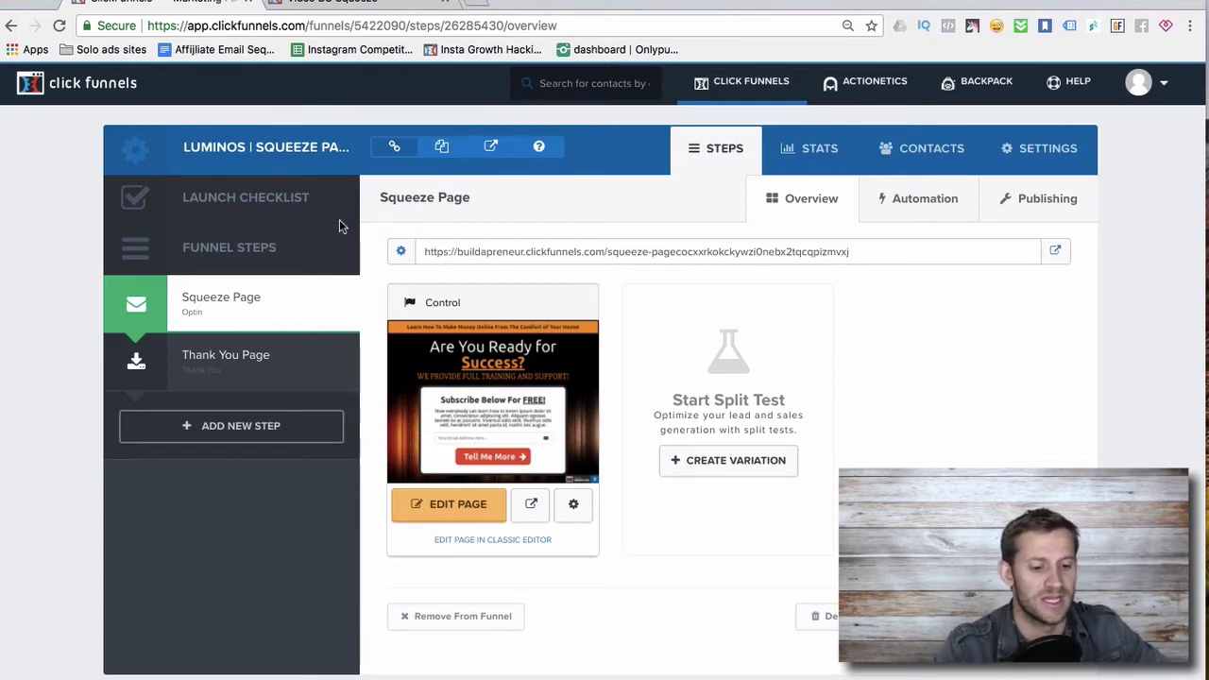
- Open the Squeeze Page step in the editor to see the 'Are You Ready for Success?' headline
left_click(452, 505)
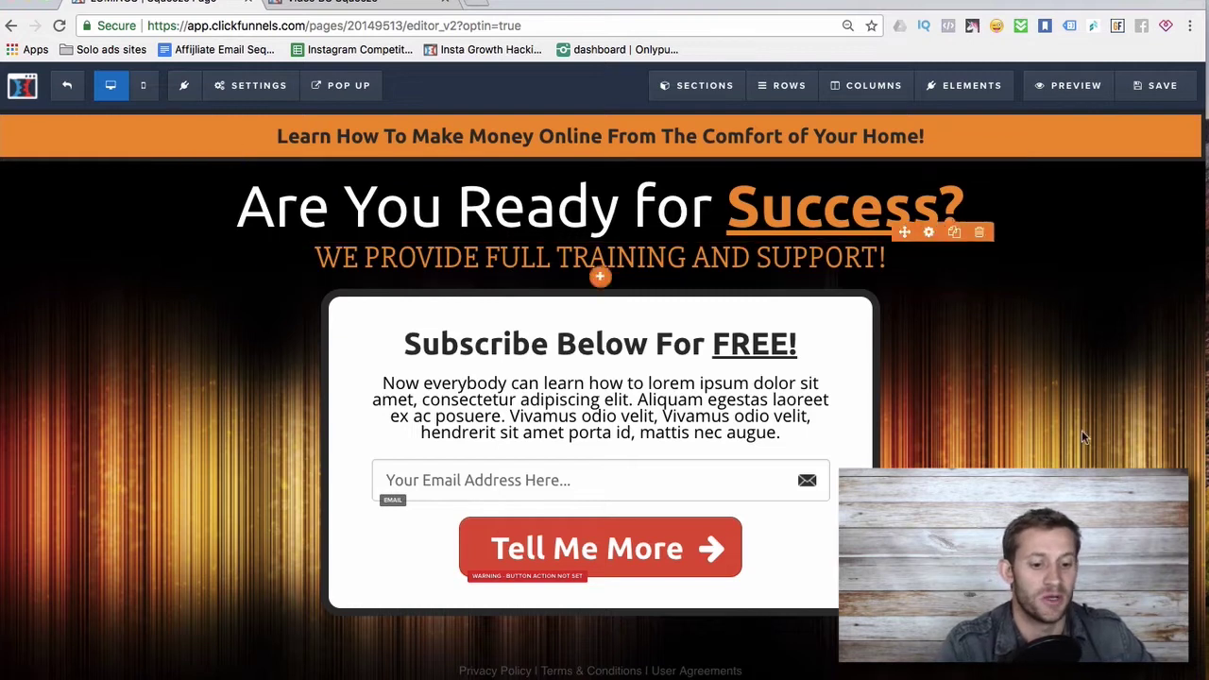
scroll(1057, 405, "down", 1)
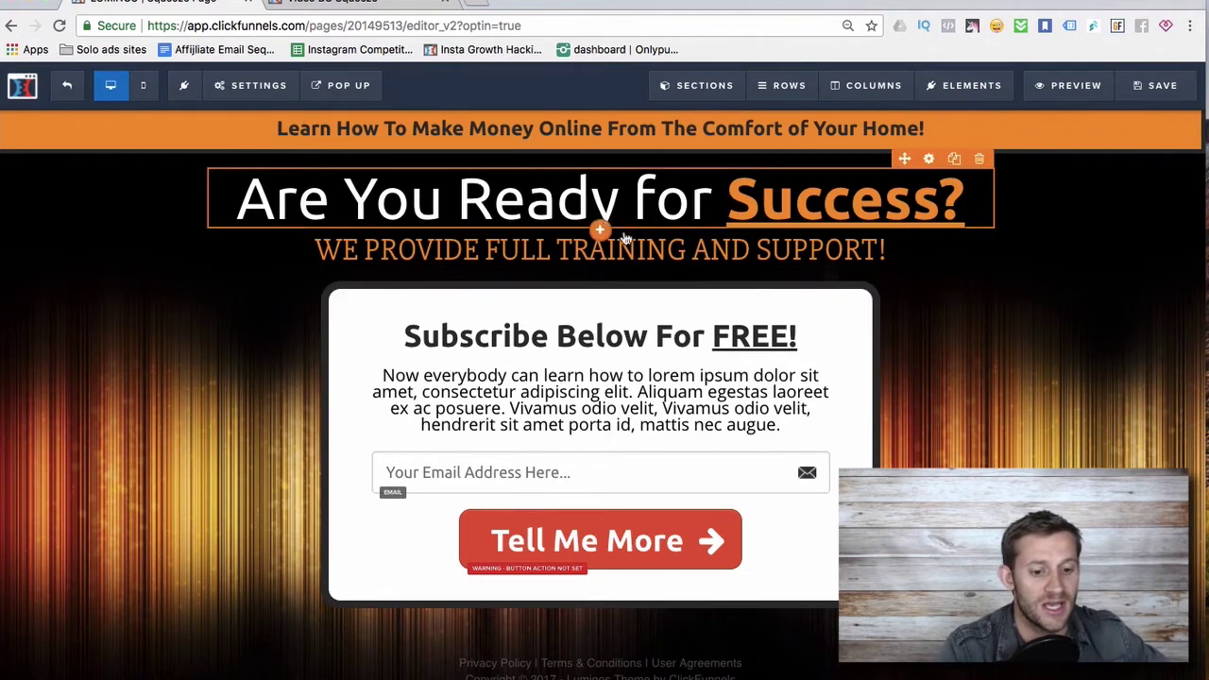
- Rewrite the headline as 'Want a free course on affiliate course on affiliate marketing'
left_click(769, 197)
double_click(769, 198)
key("ctrl+a")
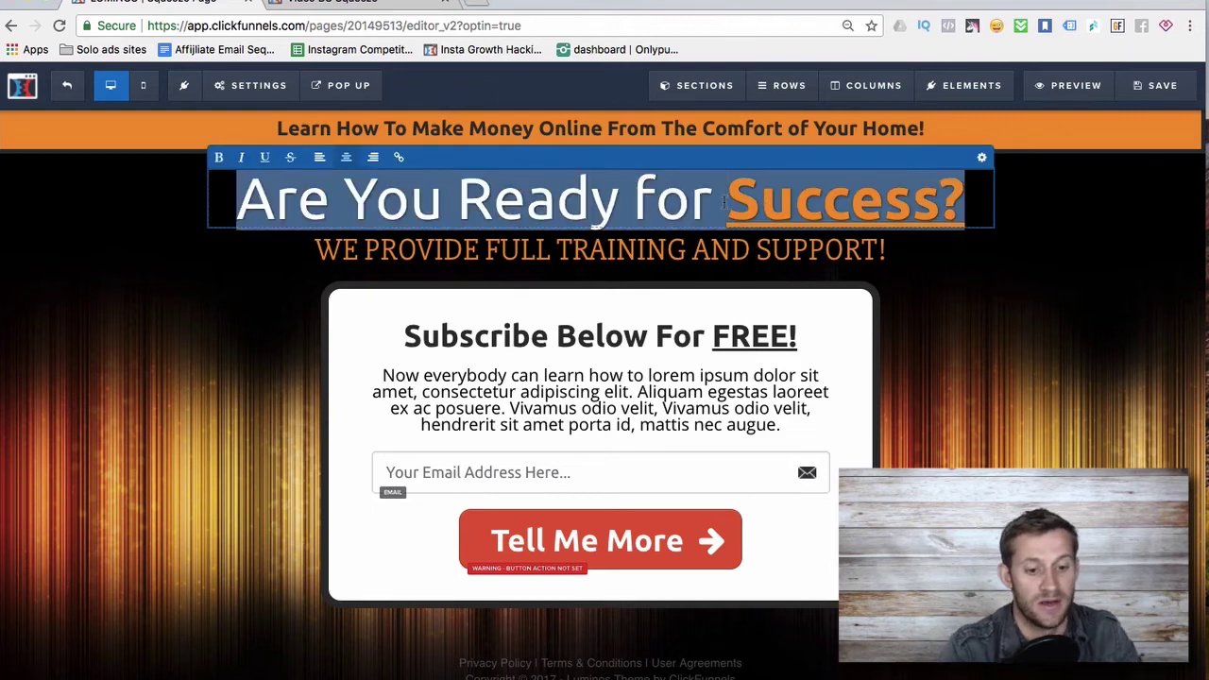
type("Want afre")
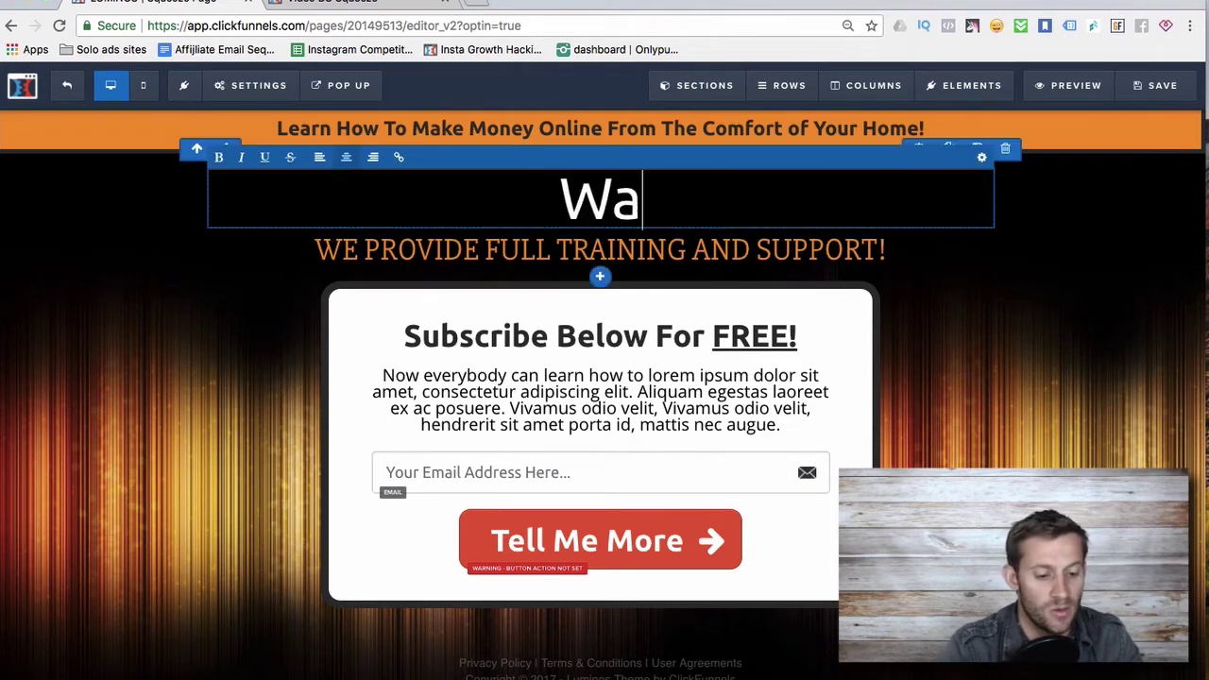
key("BackSpace")
key("BackSpace")
key("BackSpace")
type("free")
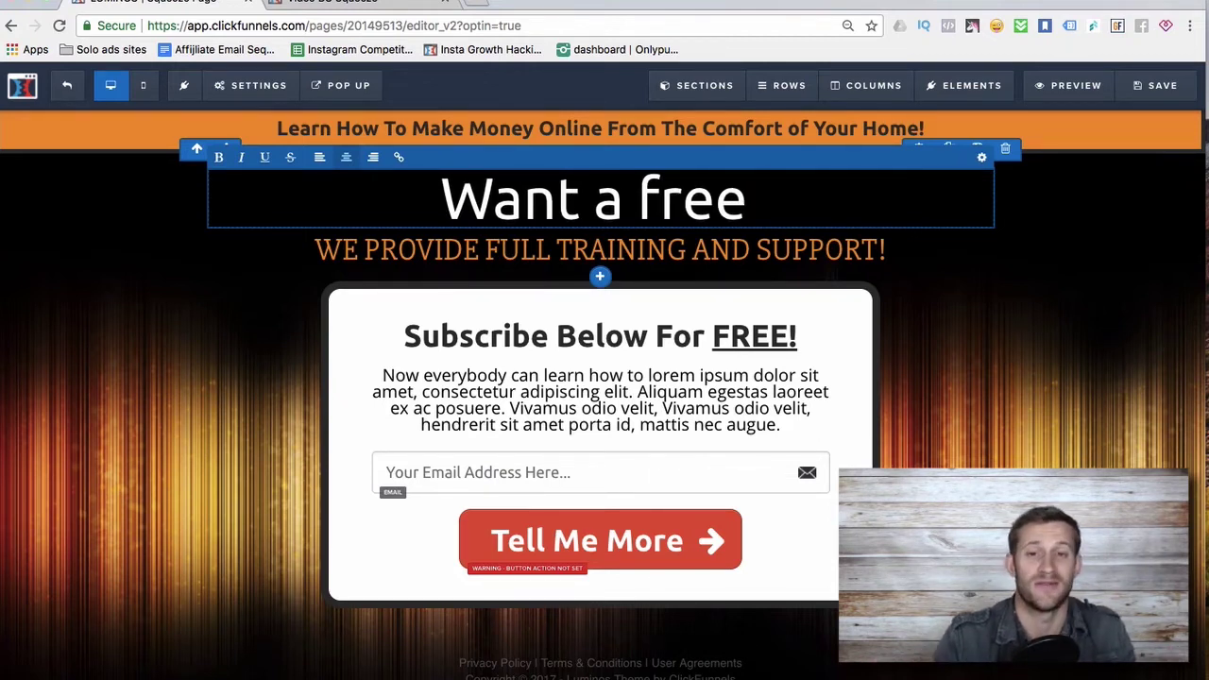
key("BackSpace")
key("BackSpace")
key("BackSpace")
key("BackSpace")
key("BackSpace")
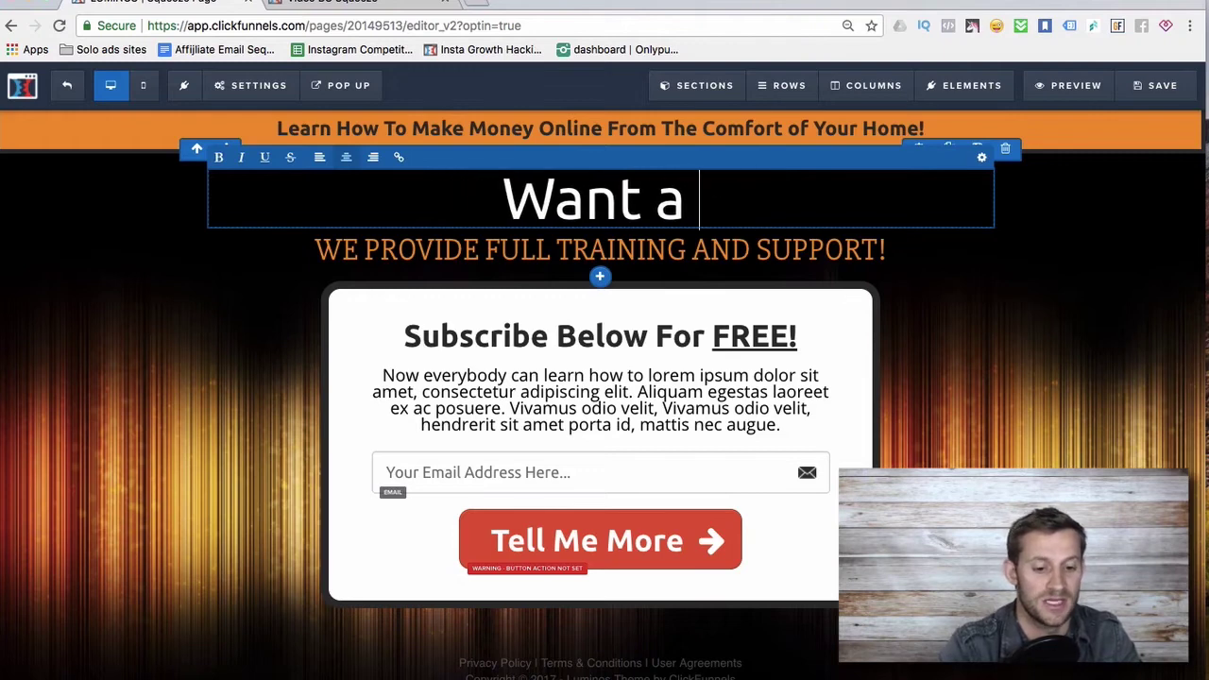
type("free a")
key("BackSpace")
type("course ")
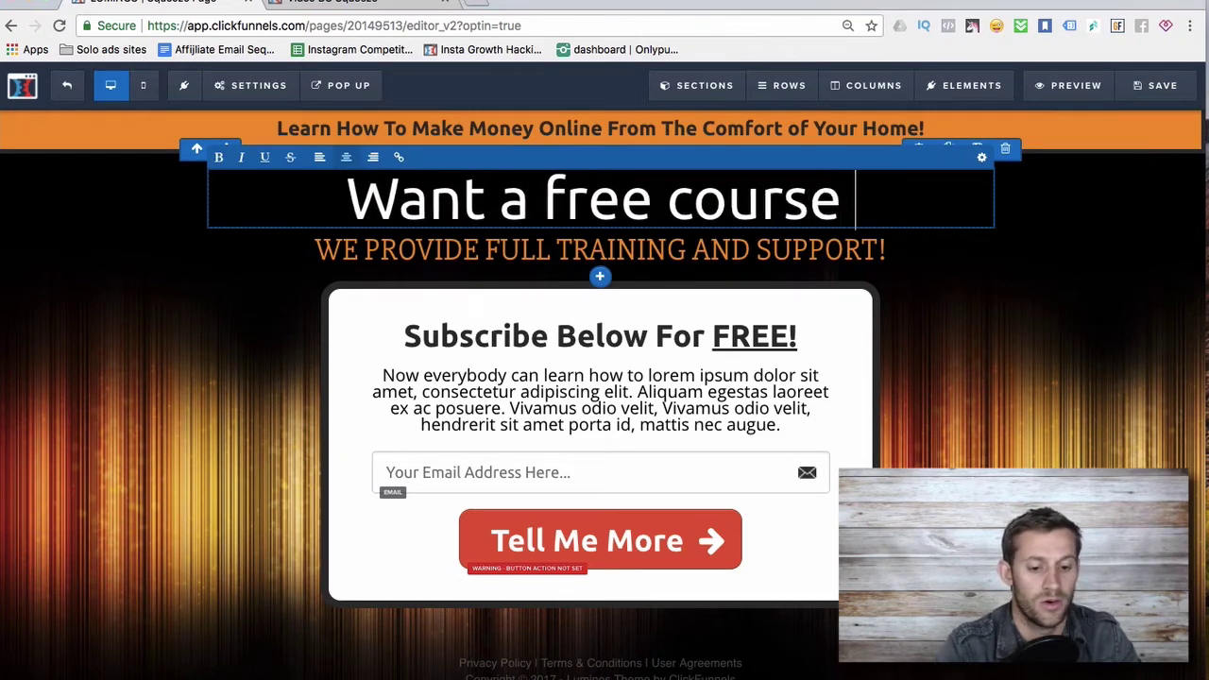
type("on affiliate course on affijliate course o")
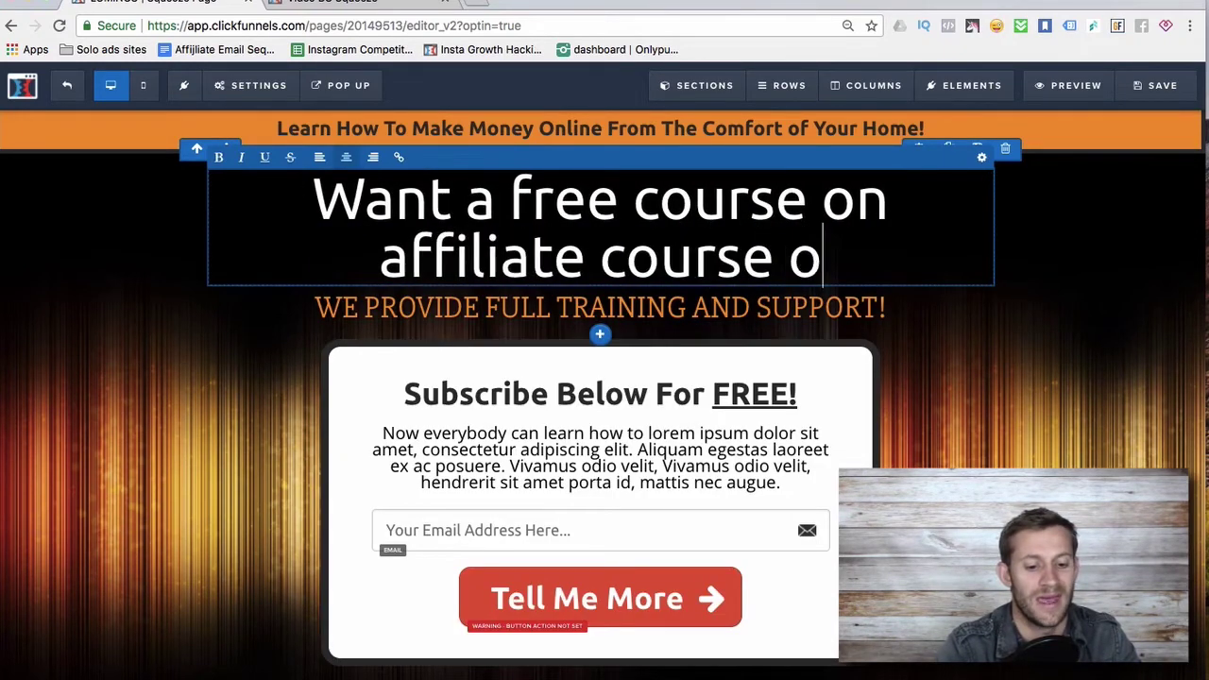
key("BackSpace")
key("BackSpace")
key("BackSpace")
key("BackSpace")
key("BackSpace")
key("BackSpace")
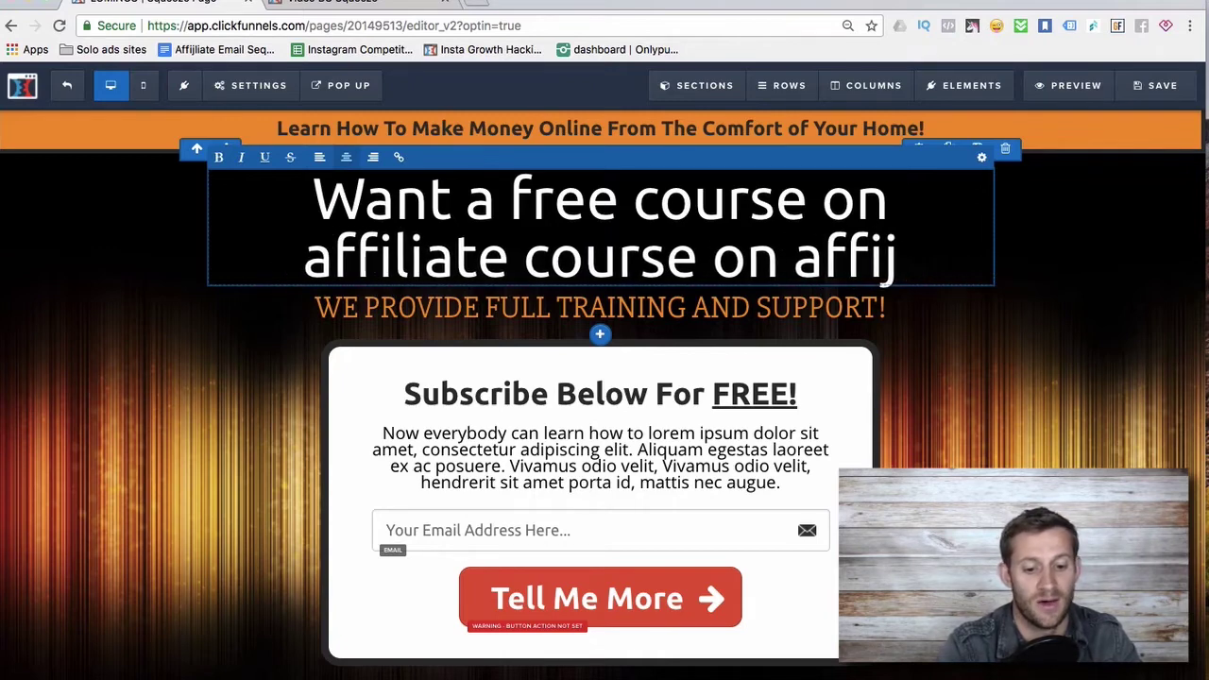
type("liate marketing")
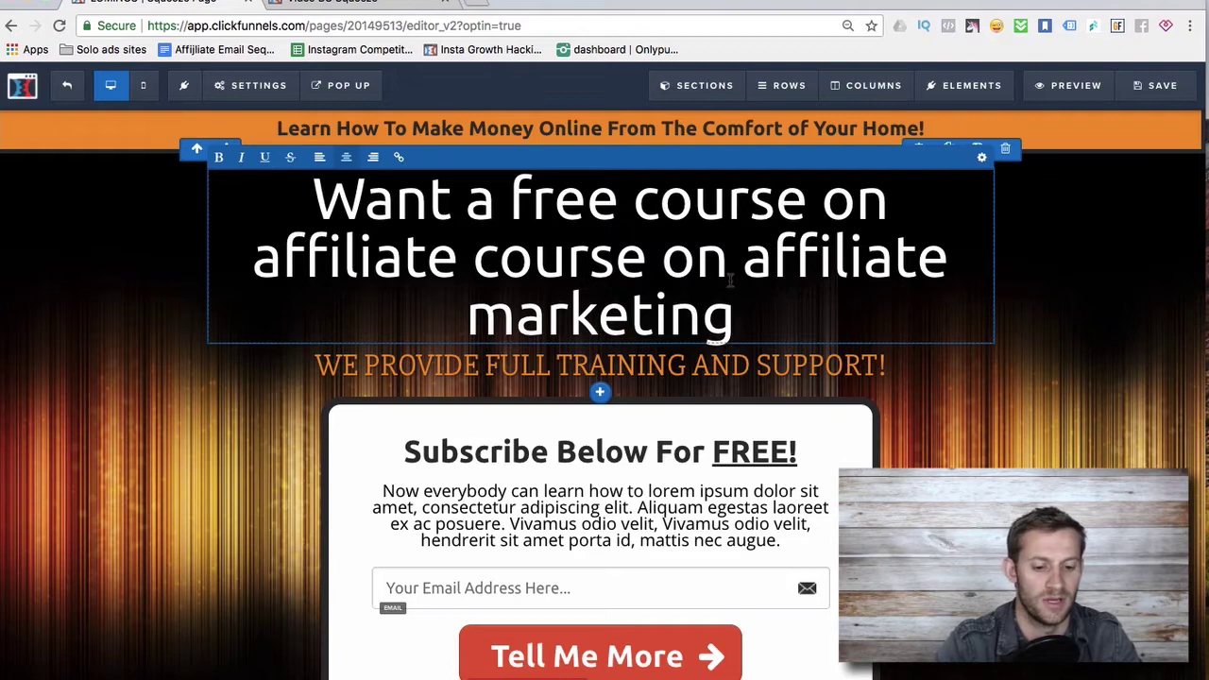
- Bold the words 'affiliate marketing' so they take the orange bold style
left_click_drag(747, 307, 749, 227)
key("super+b")
left_click(831, 312)
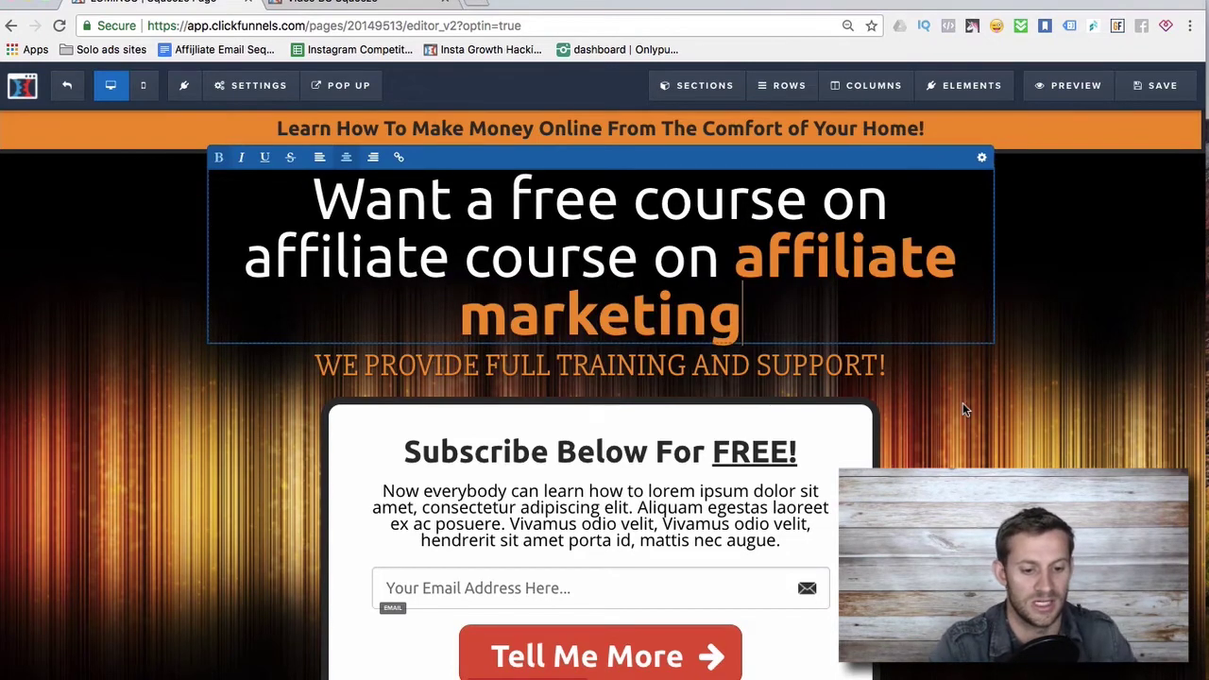
triple_click(671, 369)
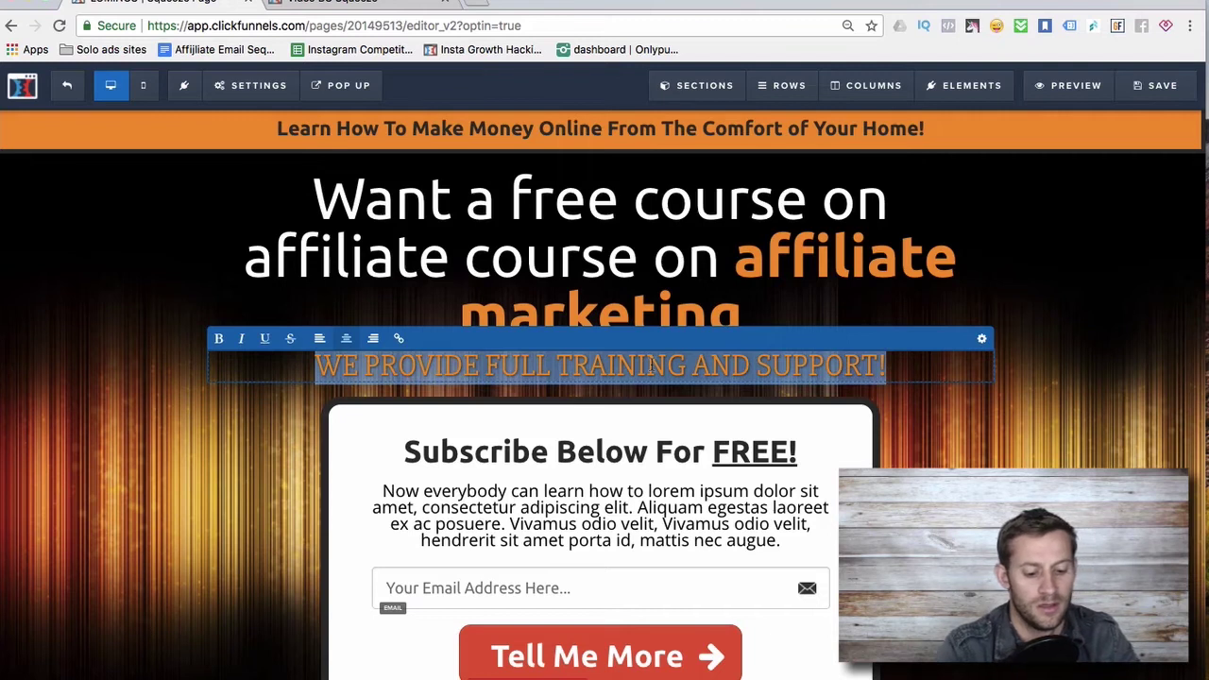
- Change the subheadline to 'Where should I send your course?'
type("Where")
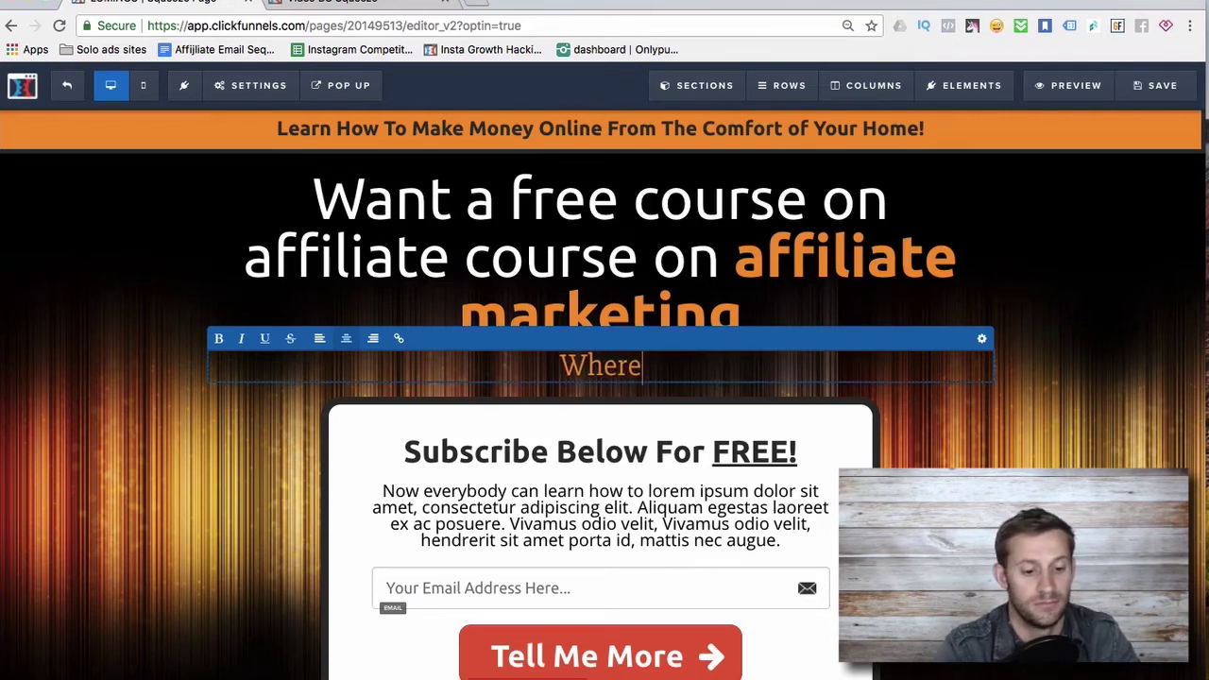
type(" should I ws")
key("BackSpace")
key("BackSpace")
type("send")
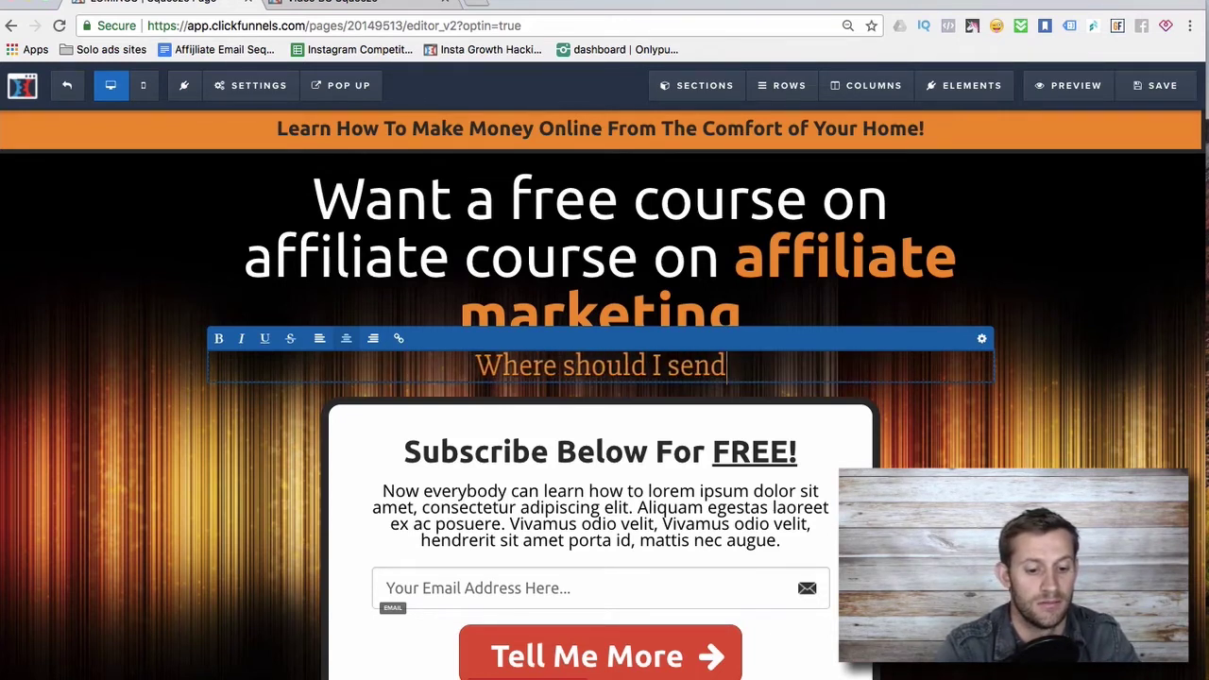
type(" your course?")
scroll(605, 491, "down", 2)
scroll(744, 324, "up", 2)
- Delete the opt-in box's 'Subscribe Below For FREE!' heading and lorem ipsum paragraph
left_click(659, 452)
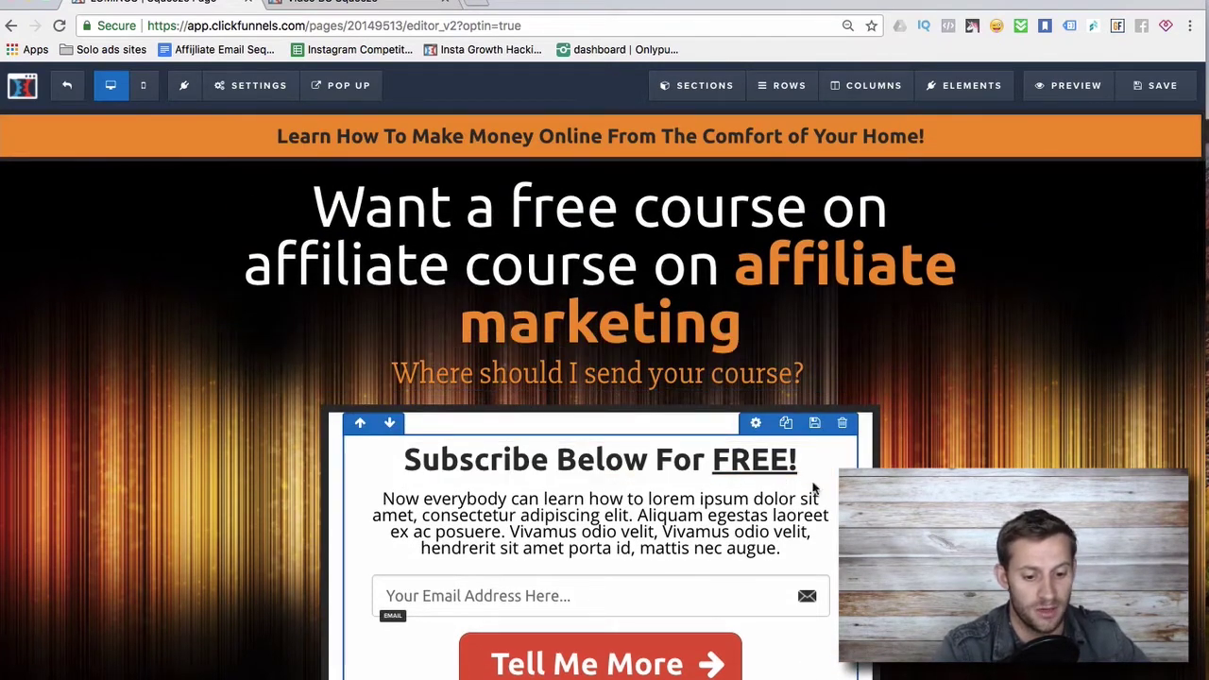
left_click(815, 433)
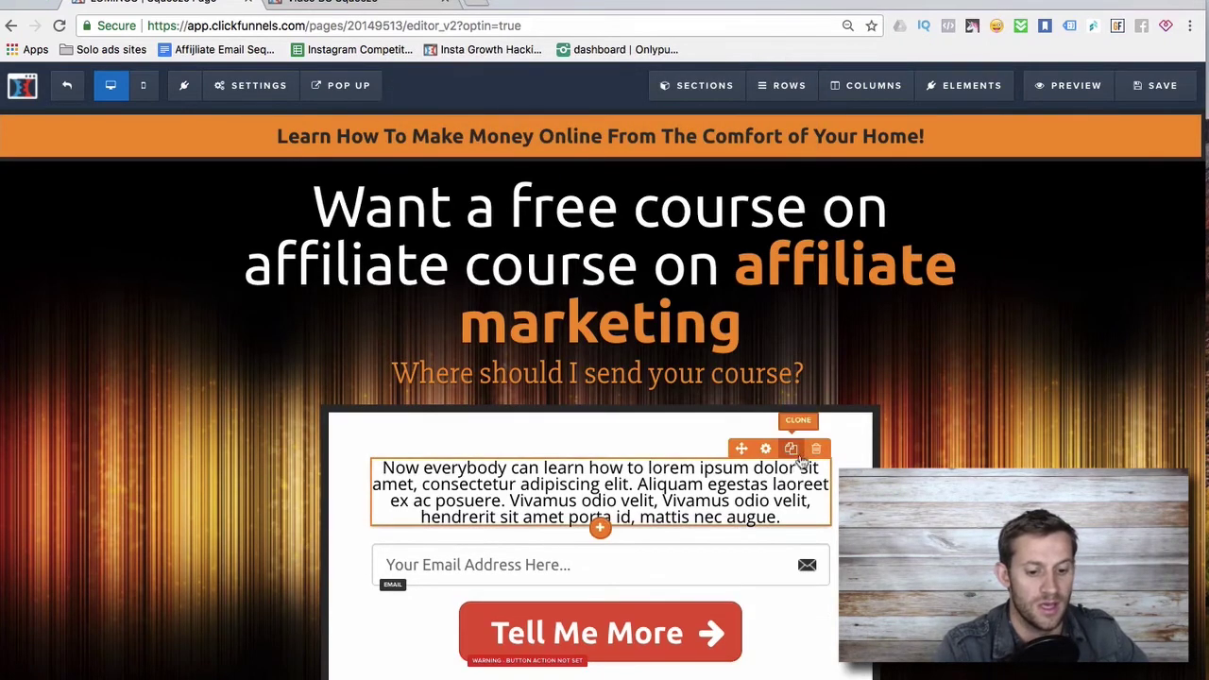
left_click(812, 450)
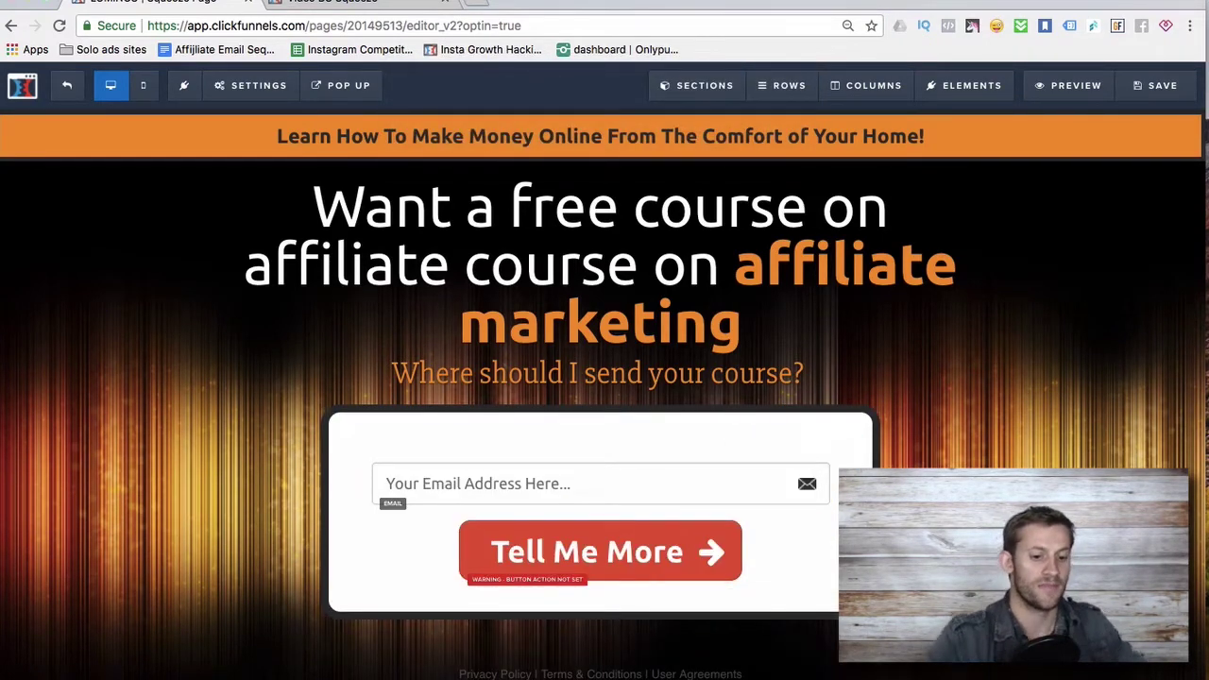
- Preview the page on mobile, then browse the email autoresponder integrations without connecting one
left_click(141, 86)
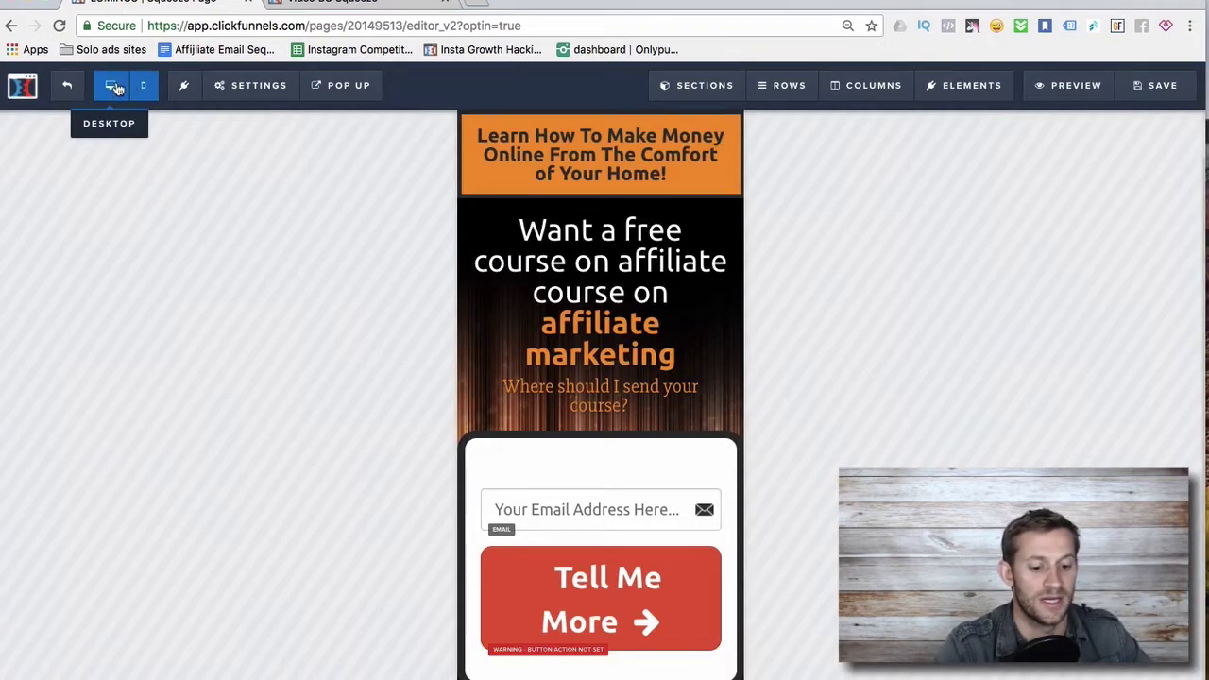
left_click(111, 86)
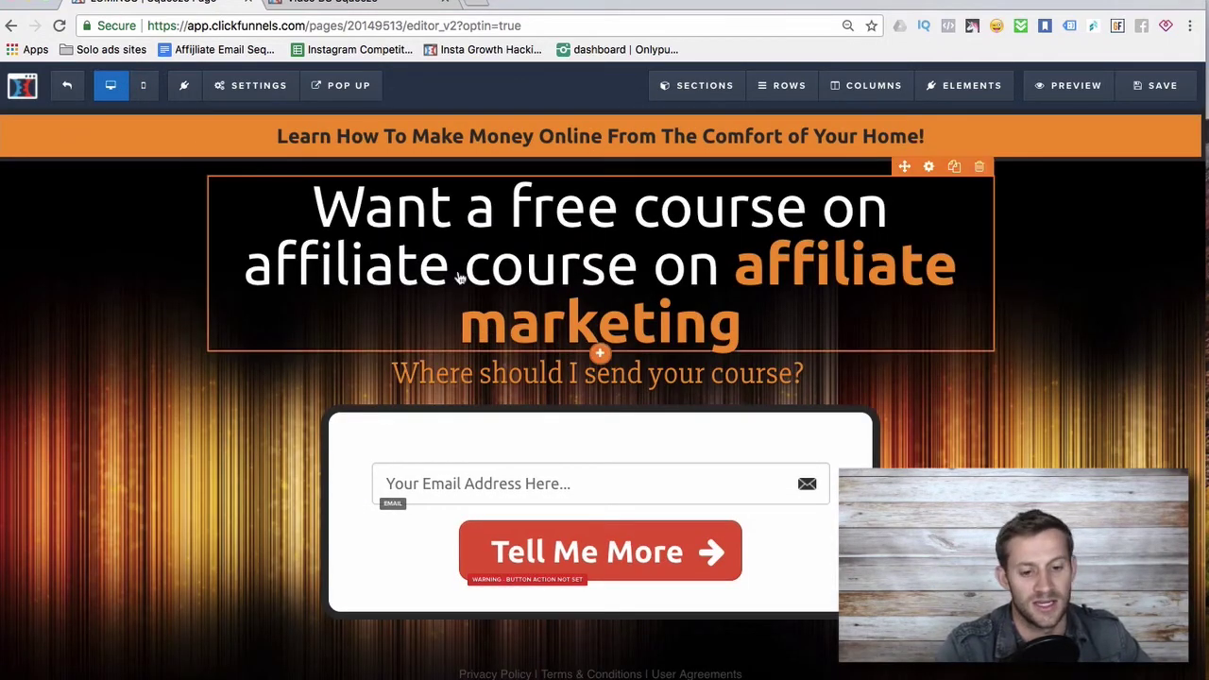
left_click(1164, 94)
left_click(236, 87)
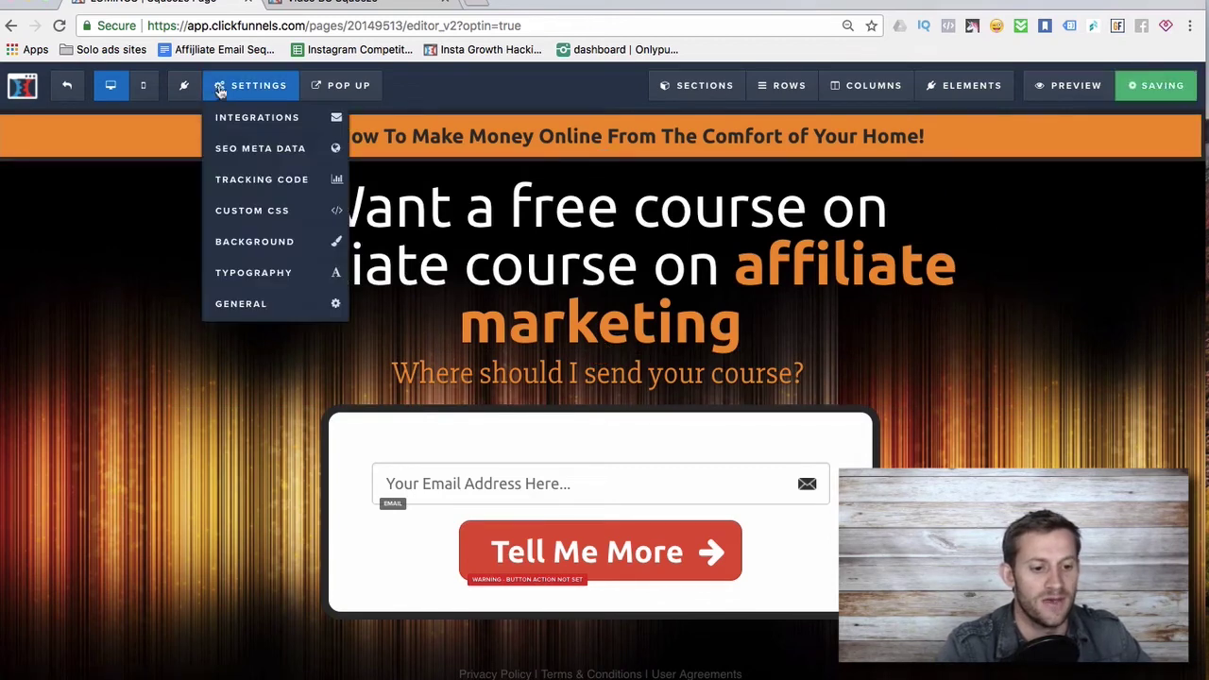
left_click(256, 118)
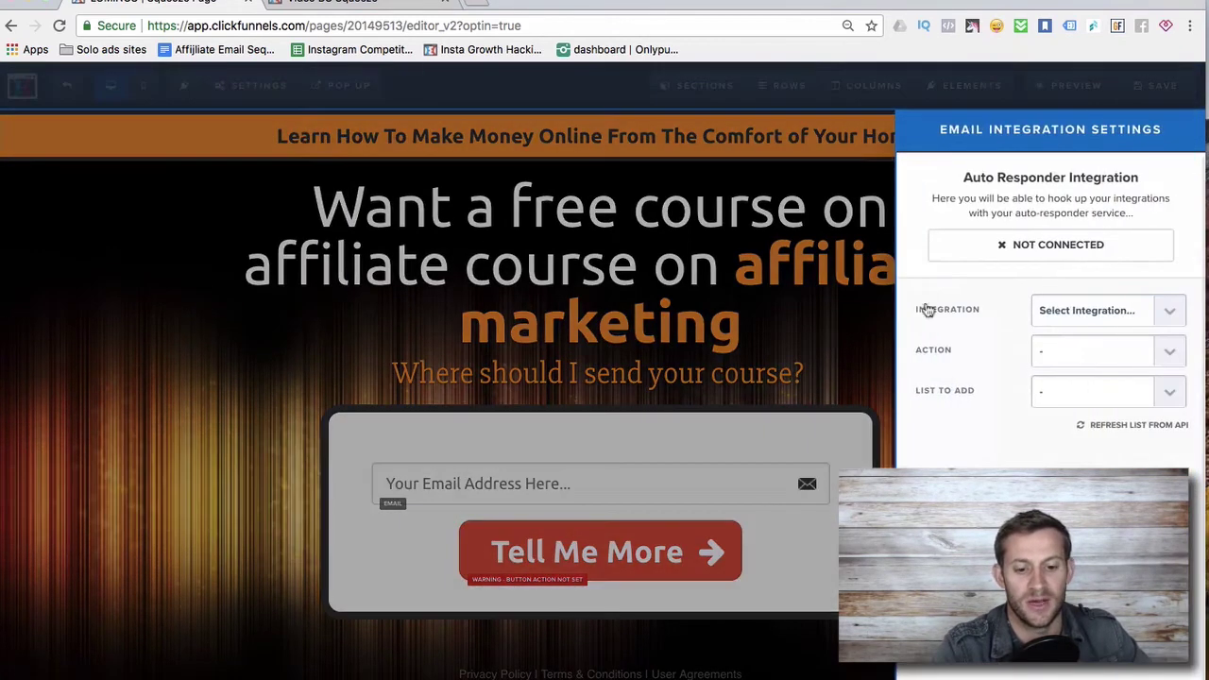
left_click(1123, 319)
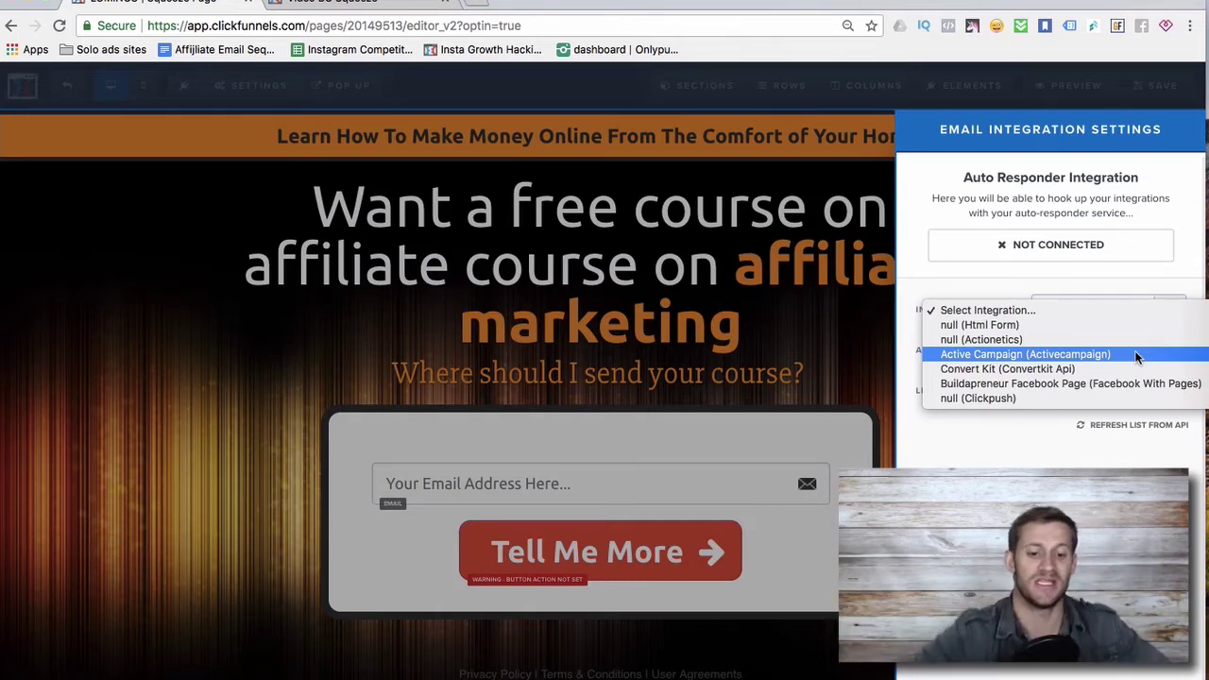
left_click(777, 326)
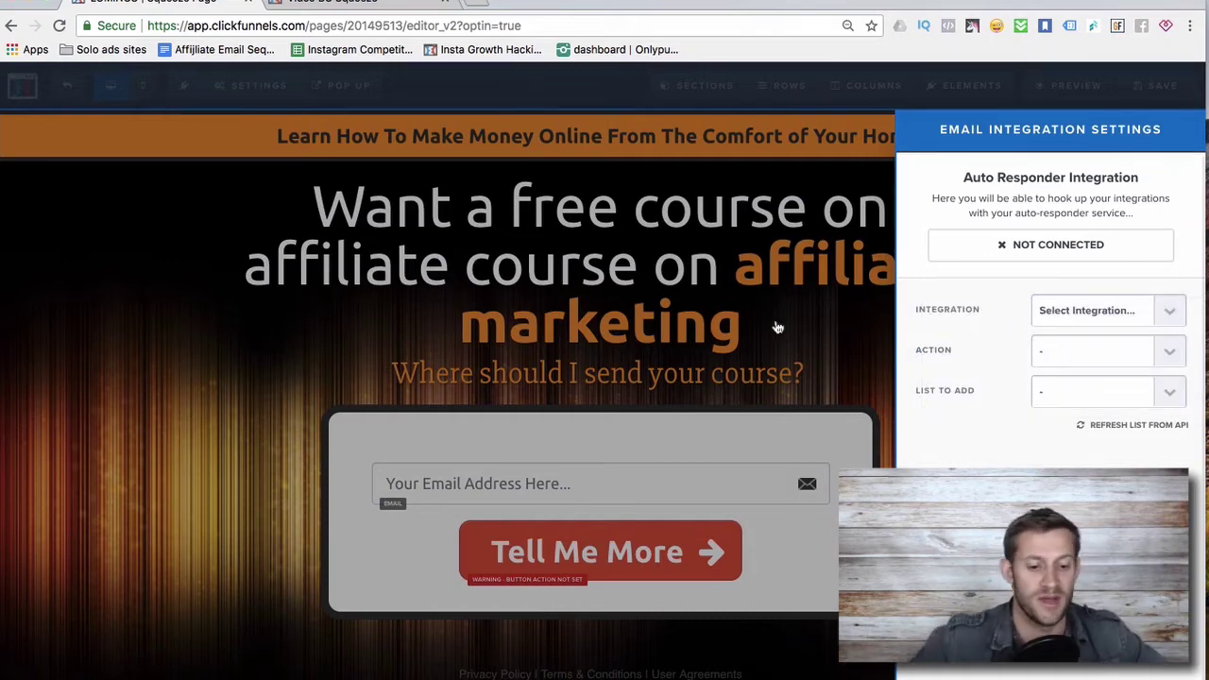
left_click(777, 325)
left_click(247, 85)
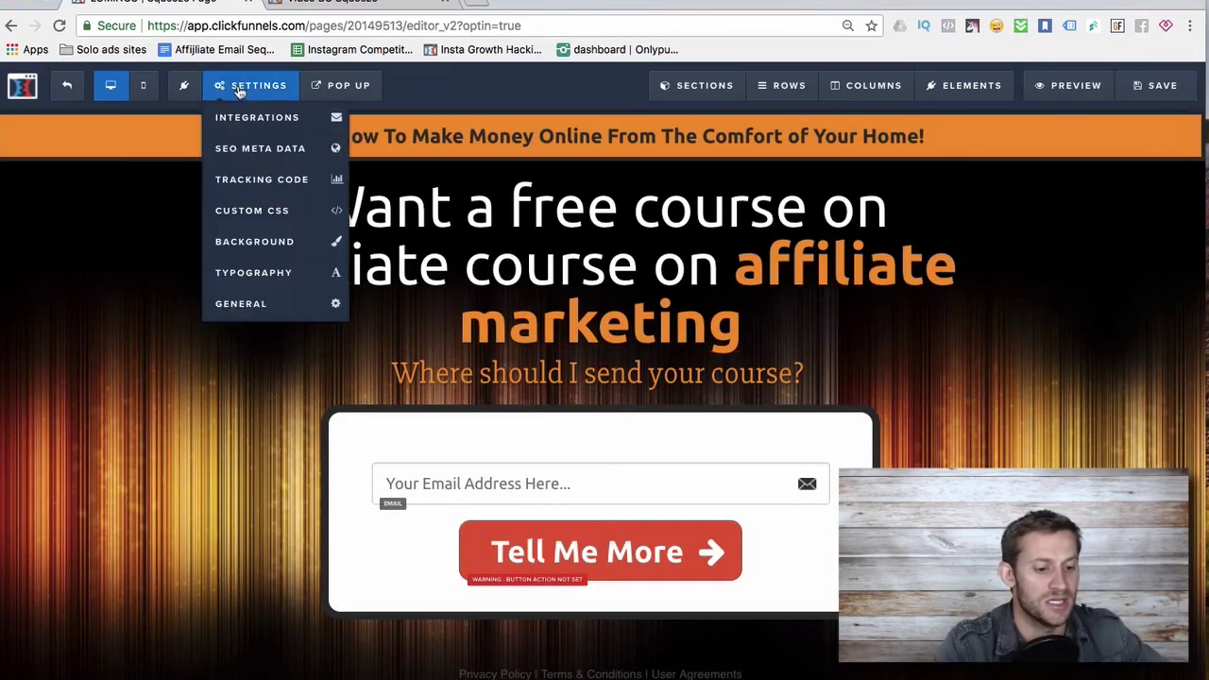
- In Typography, set the Headline Font to Open Sans and the Text Color to black
left_click(274, 270)
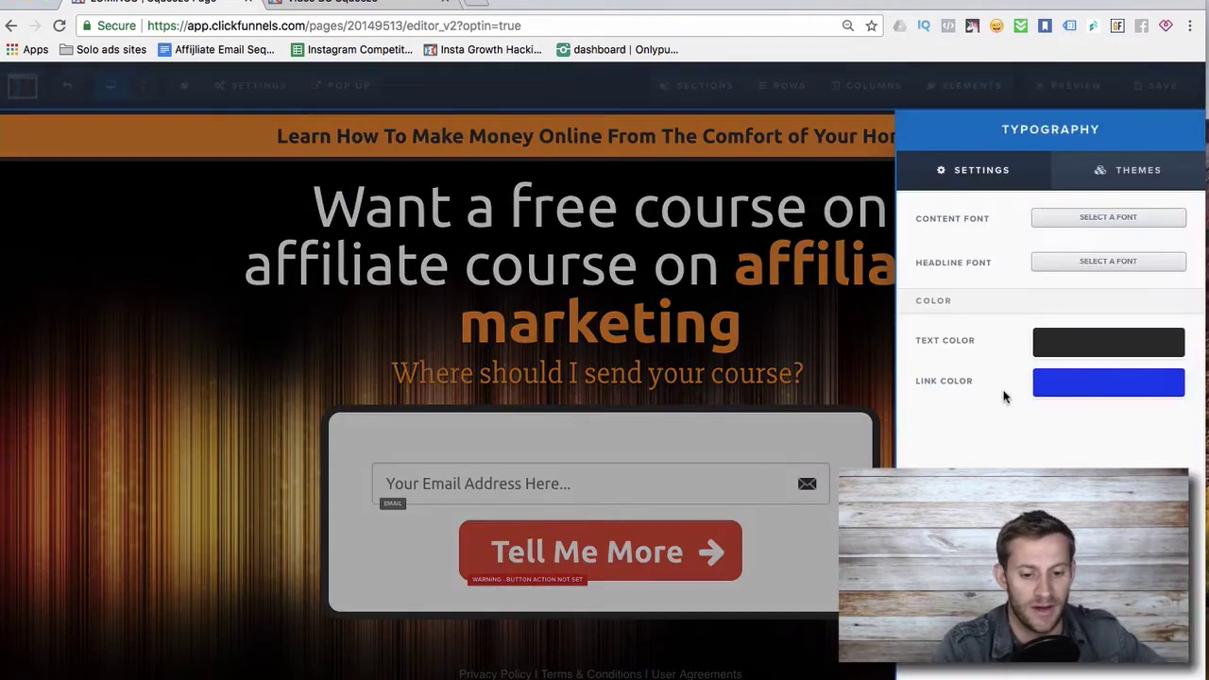
left_click(1082, 217)
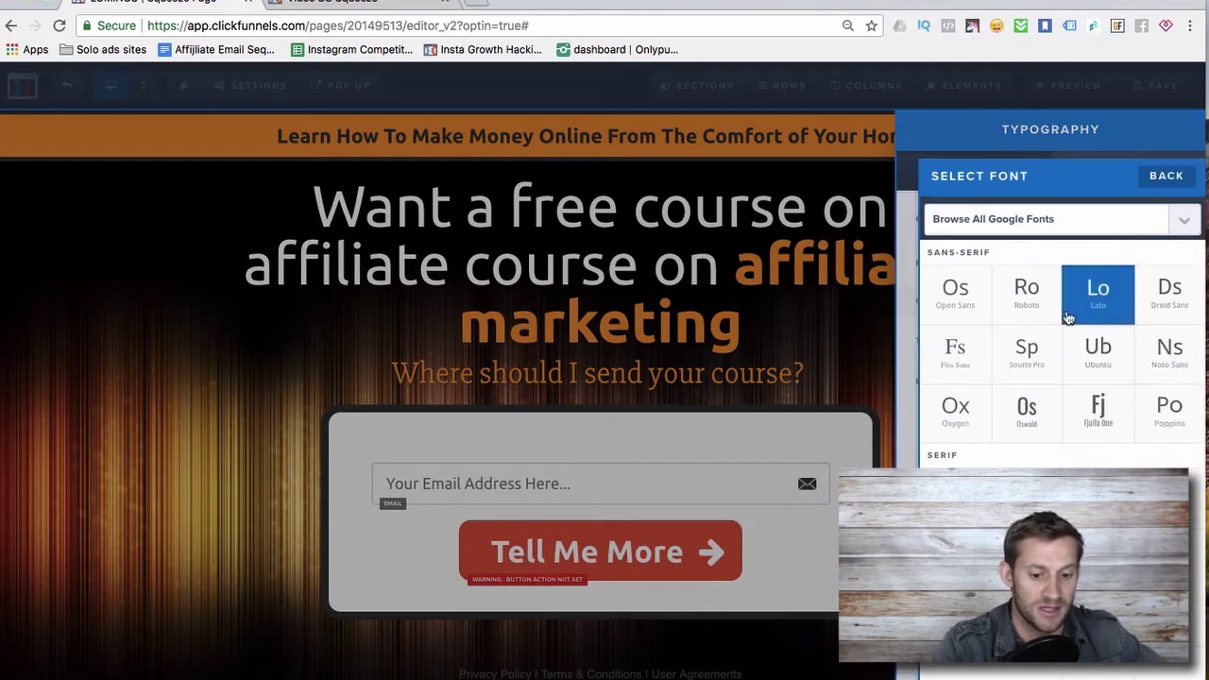
left_click(1131, 178)
left_click(1080, 262)
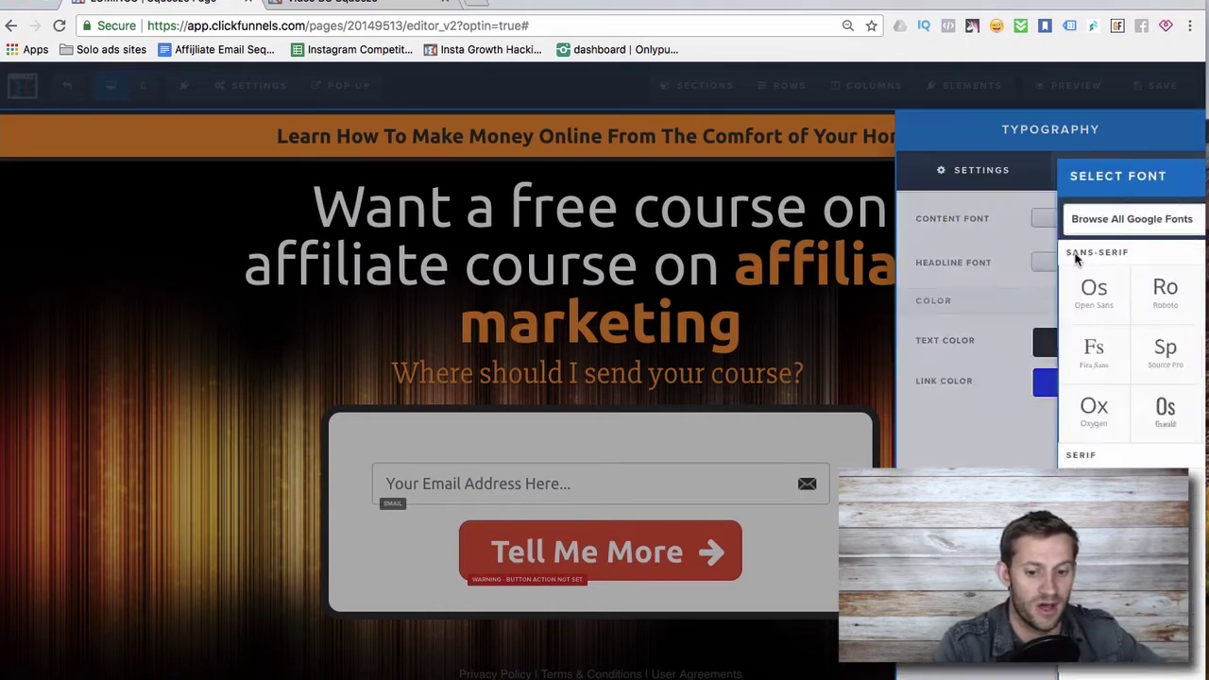
left_click(928, 312)
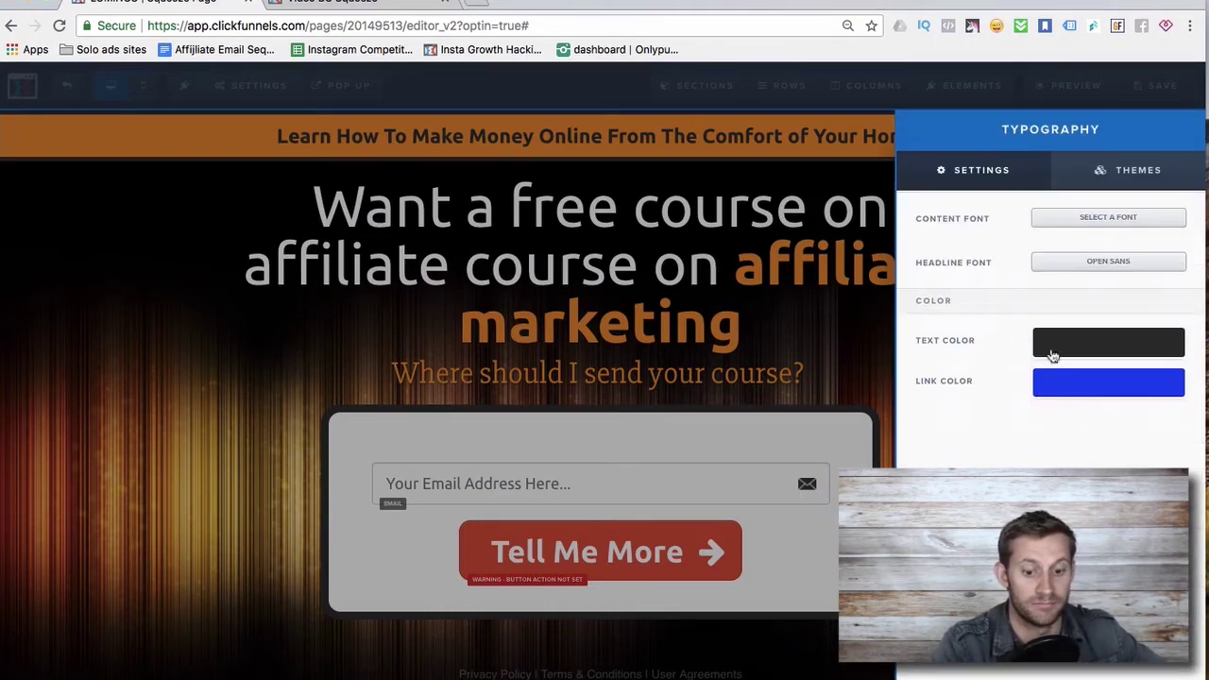
left_click(1074, 344)
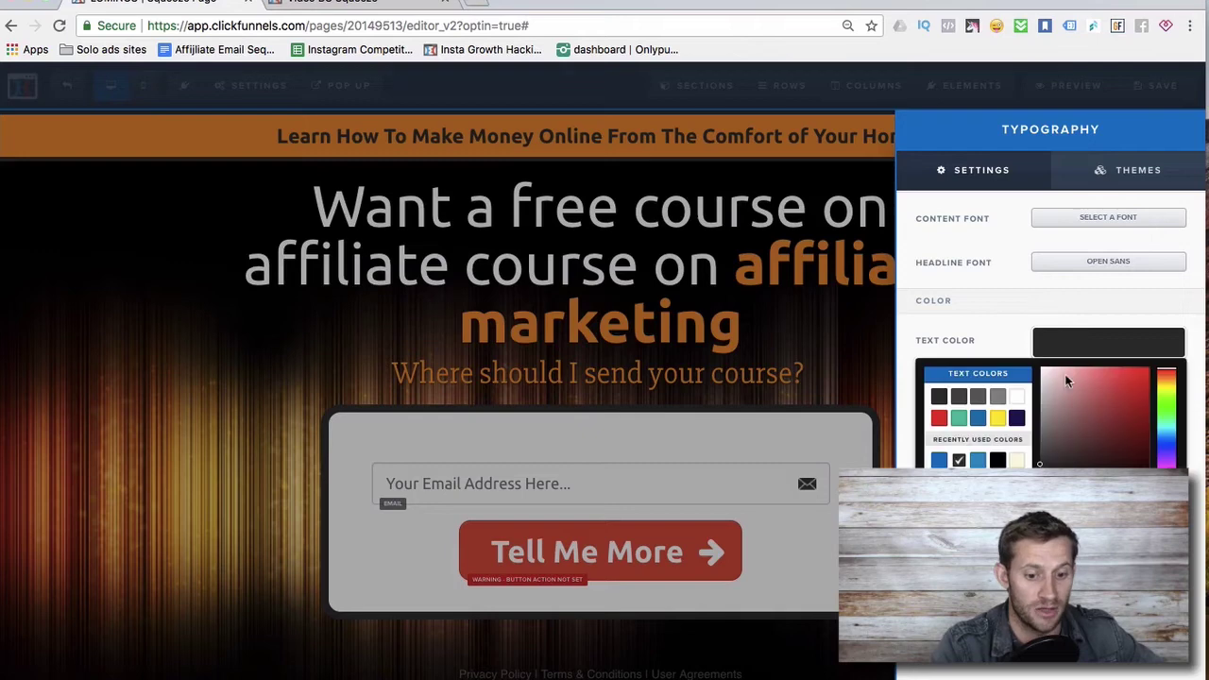
left_click(1000, 460)
left_click(818, 339)
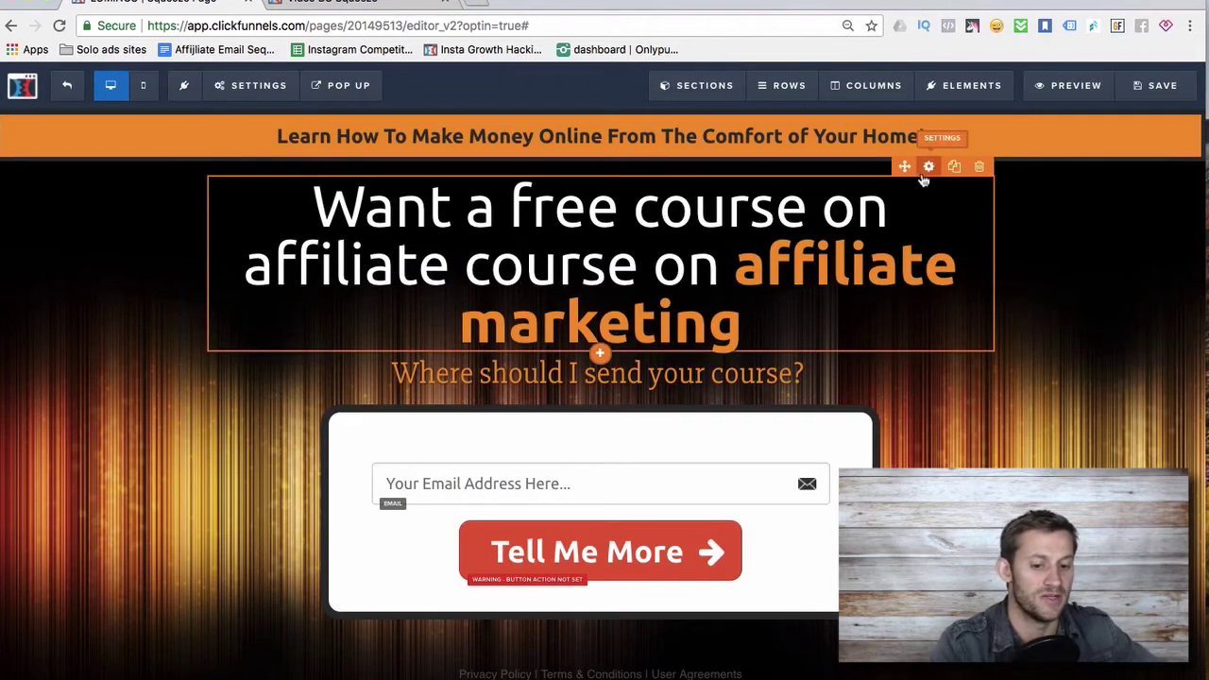
- Change the headline's Bold Color to blue
left_click(926, 172)
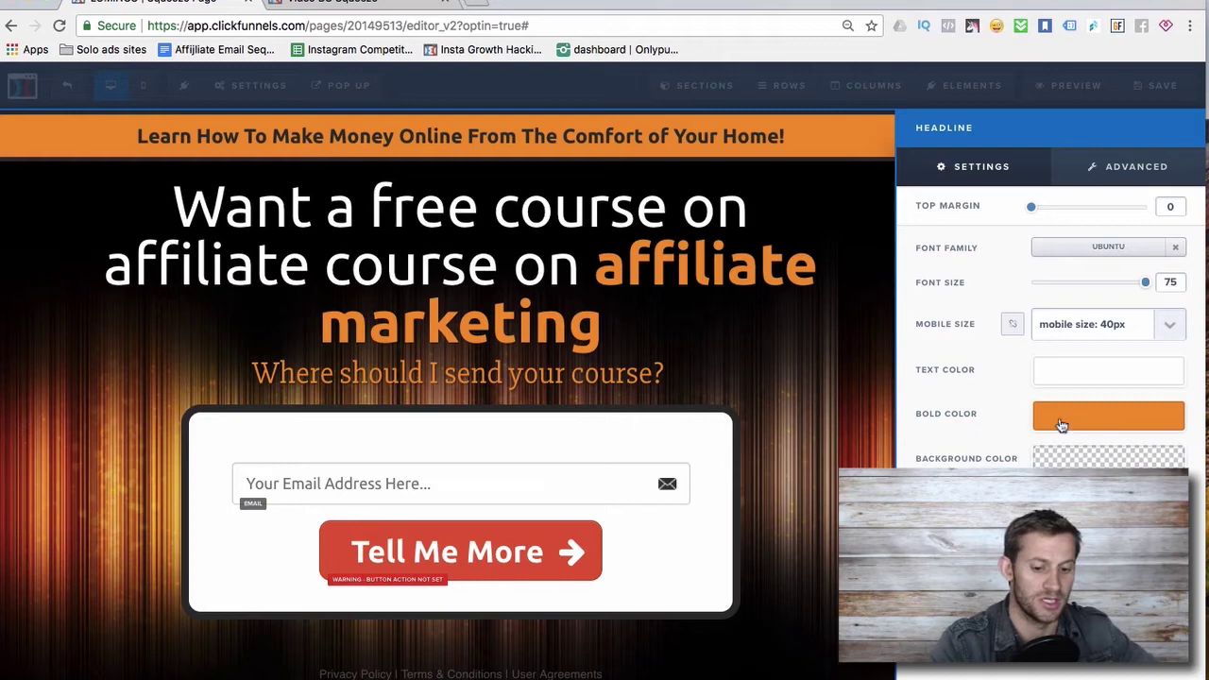
left_click(1058, 421)
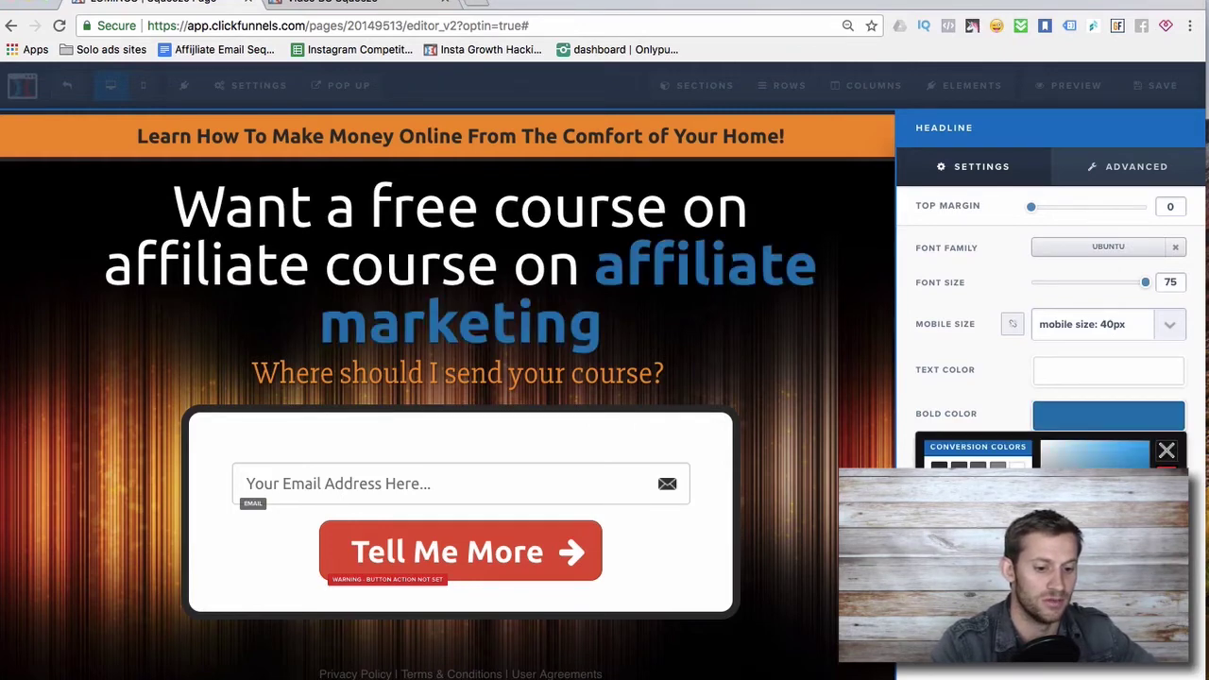
left_click(723, 378)
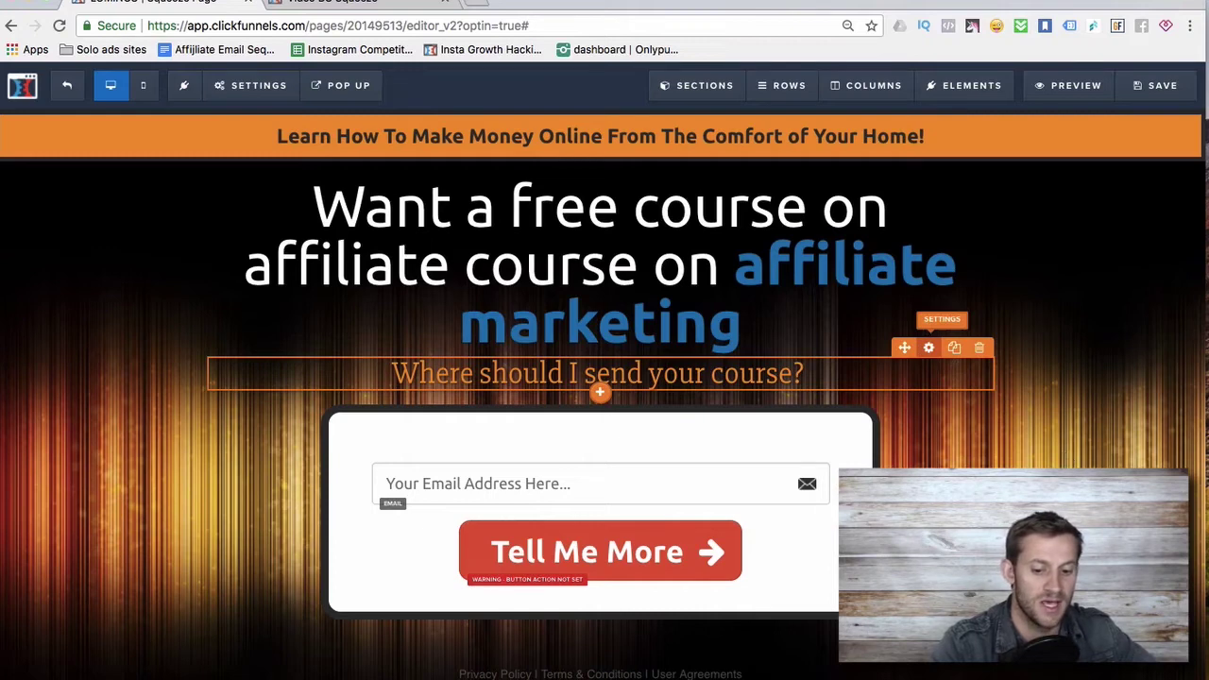
- Try a blue shade in the subheadline's Text Color picker, leaving it orange
left_click(929, 348)
left_click(1108, 370)
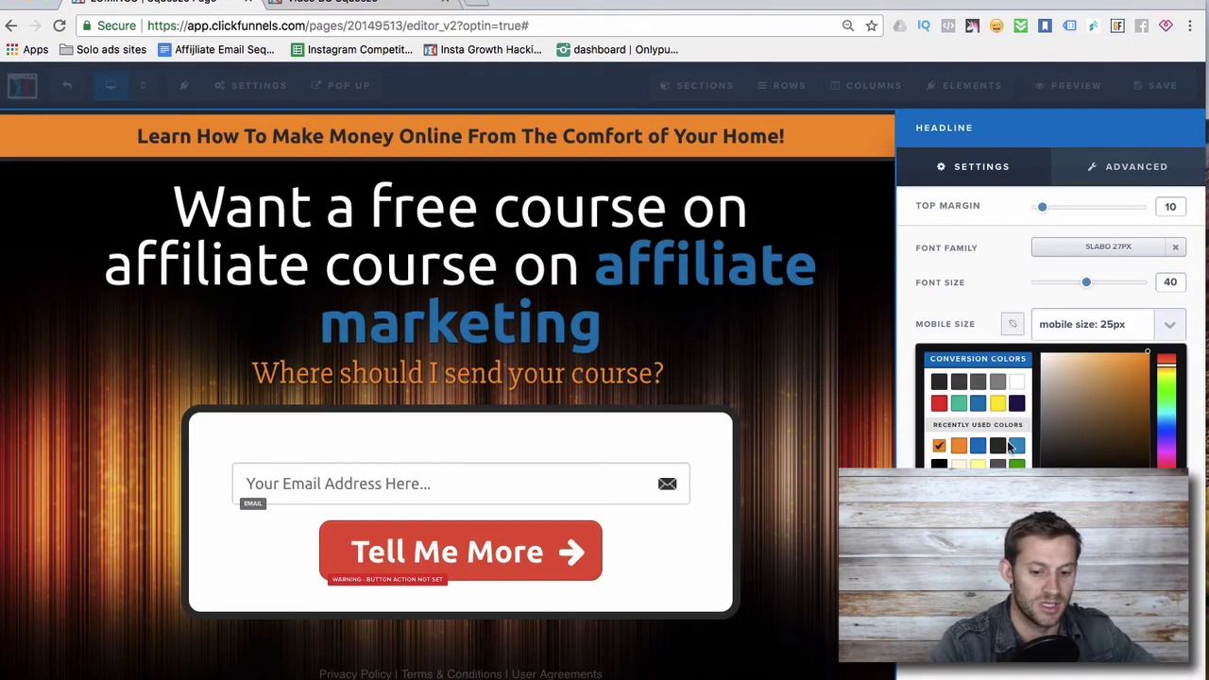
left_click(978, 446)
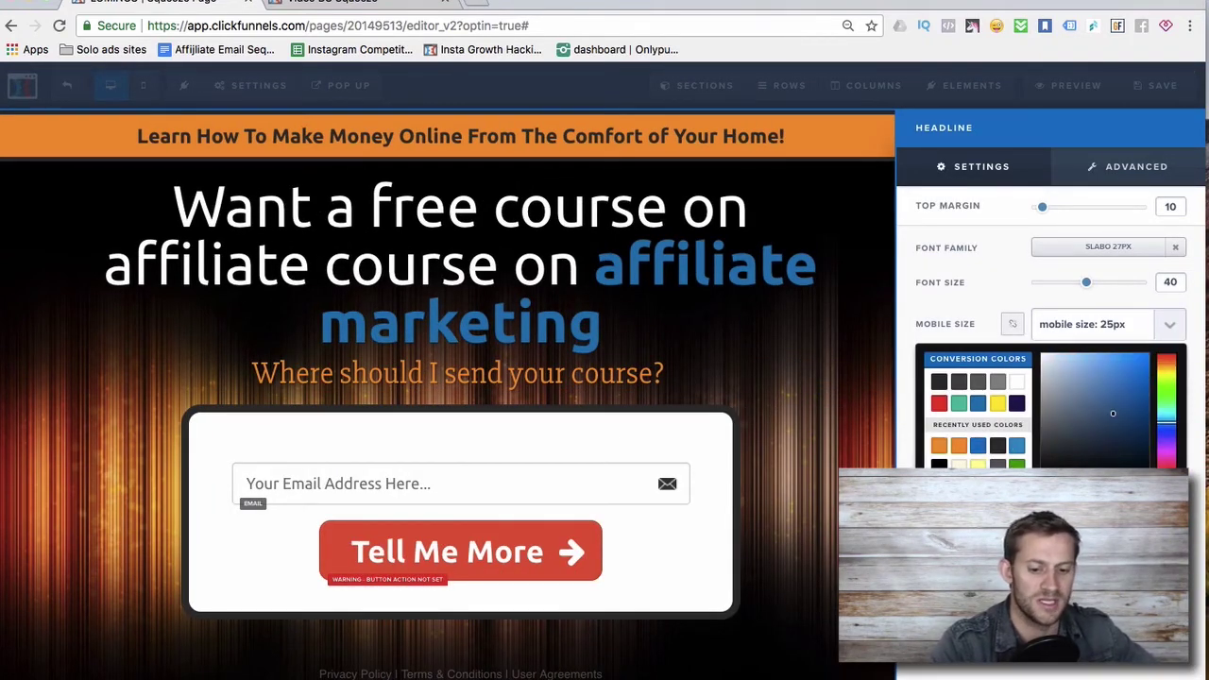
left_click(801, 420)
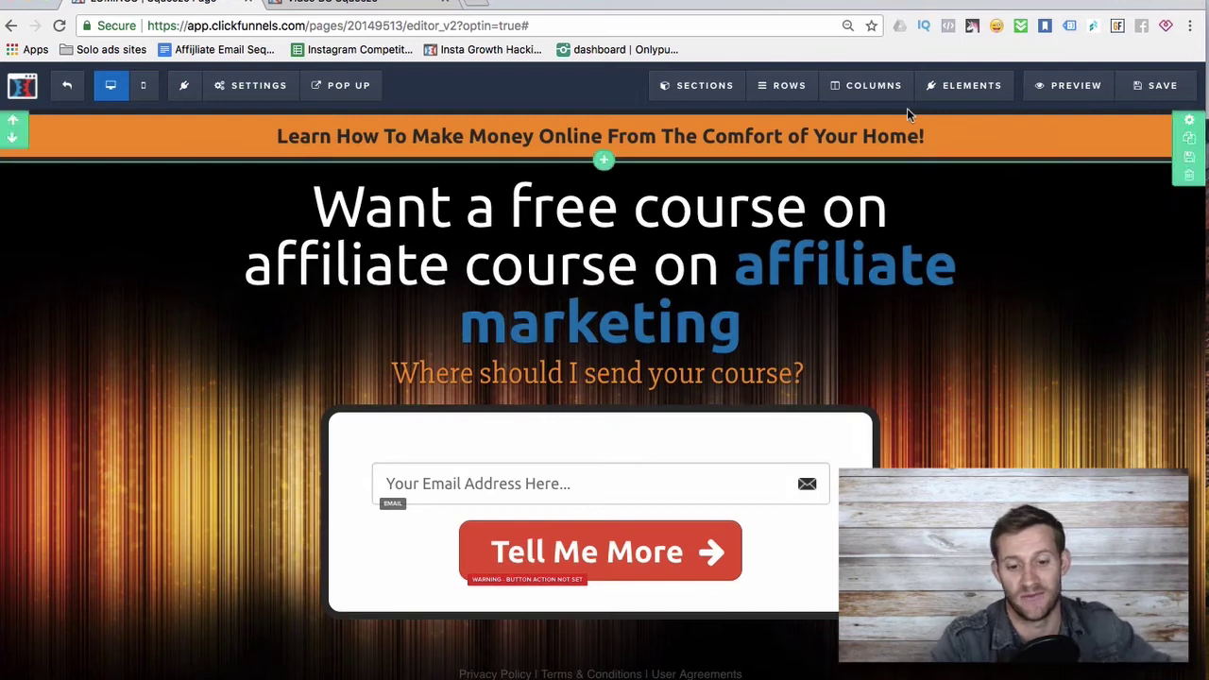
- Save the edited squeeze page and exit the editor to the funnel steps
left_click(1154, 87)
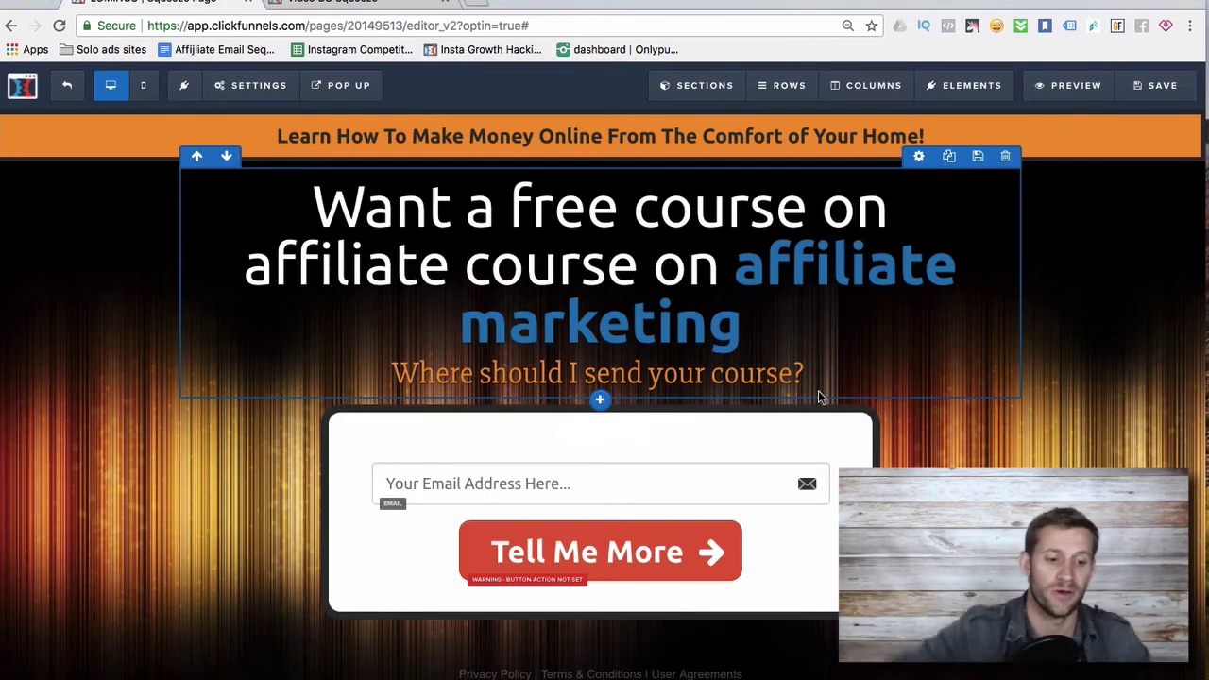
left_click(68, 86)
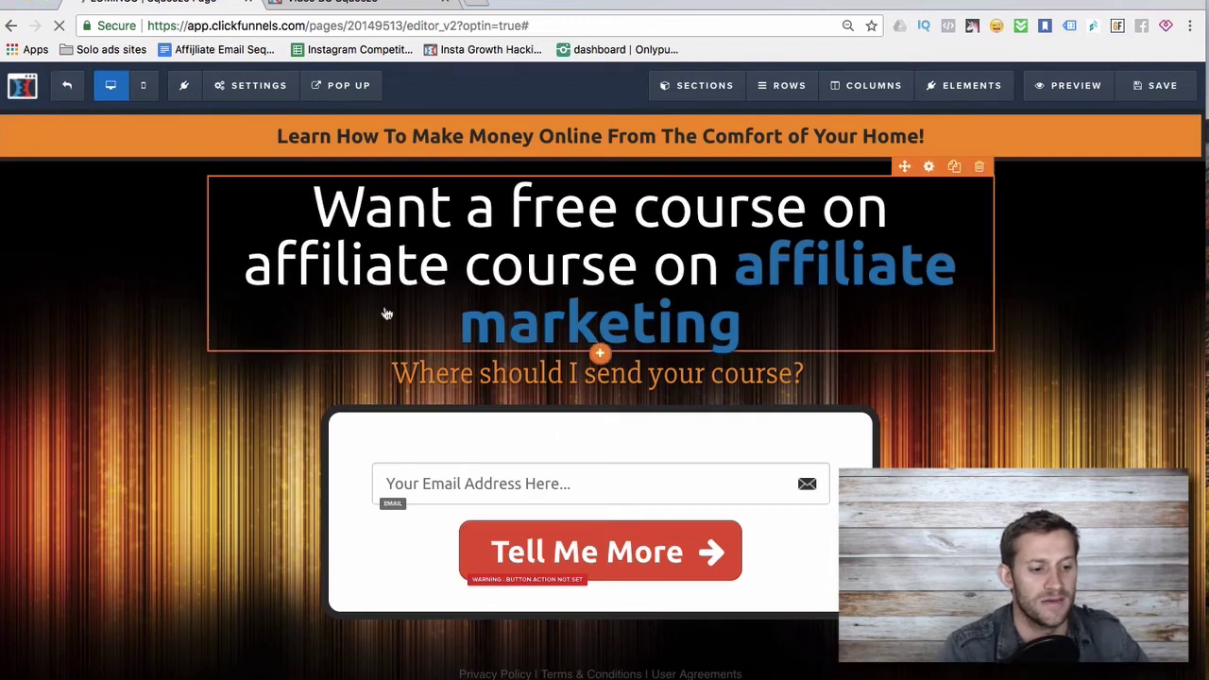